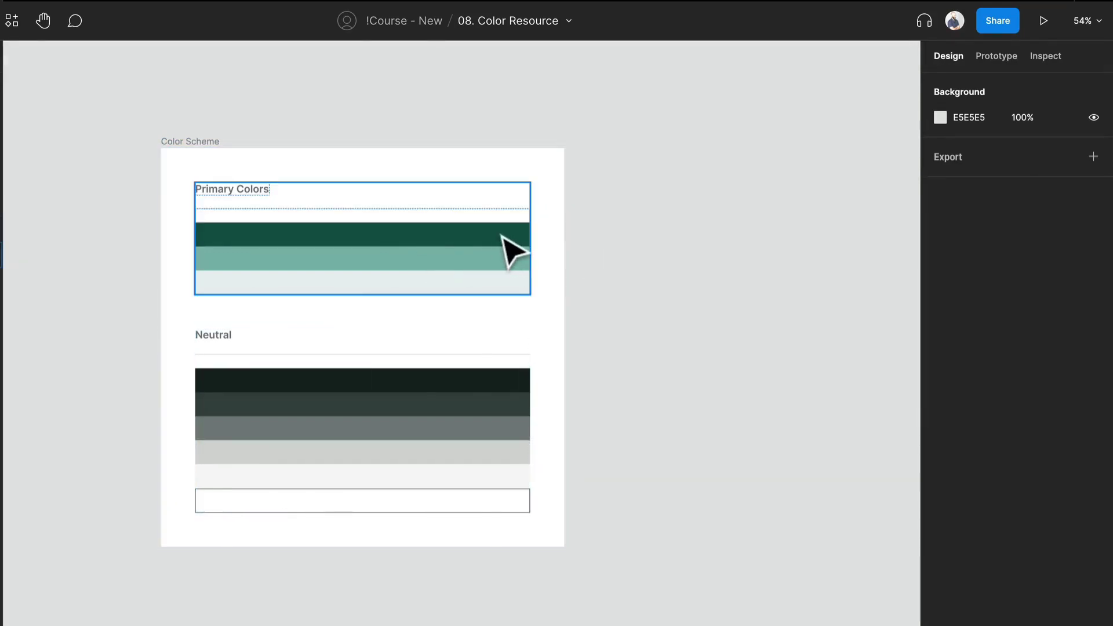
Create a color style named 500 from the fill of the dark green primary swatch.
click(506, 252)
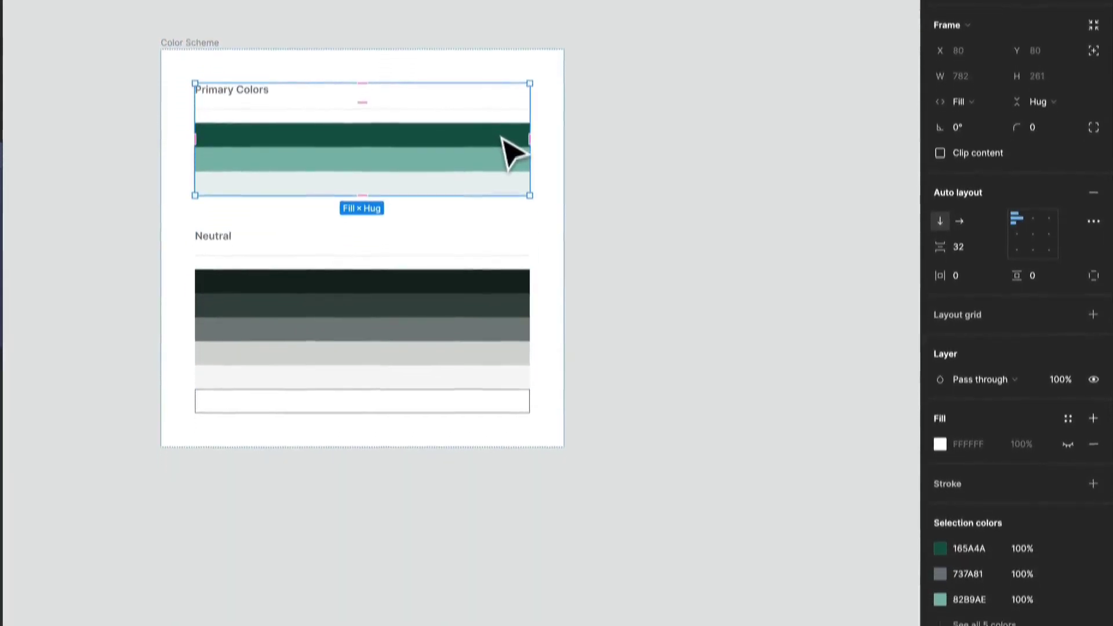
click(502, 139)
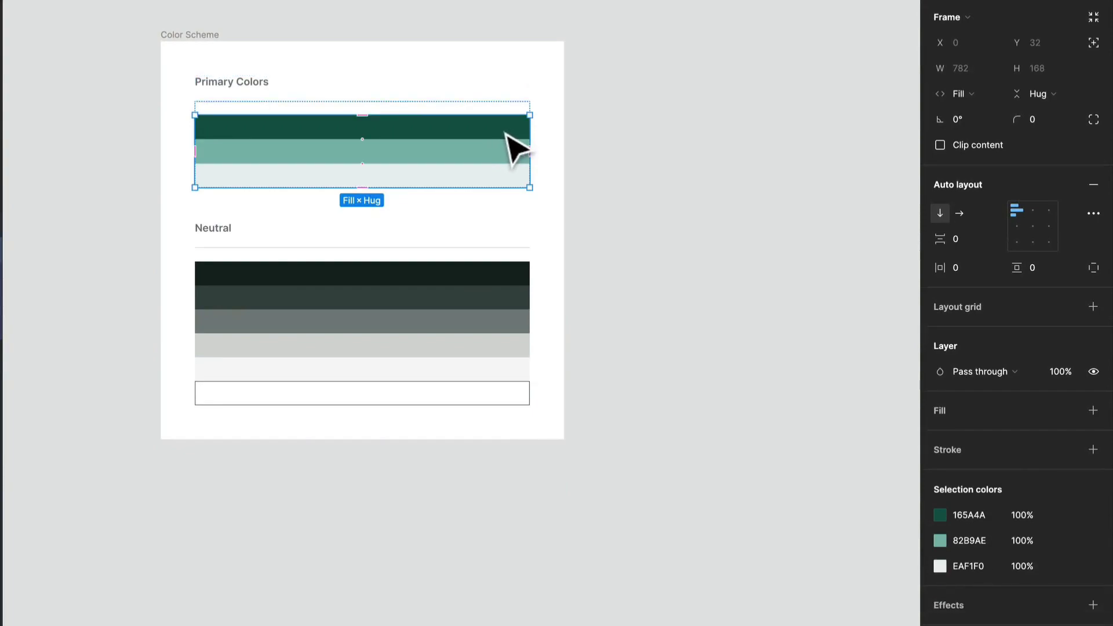
click(508, 129)
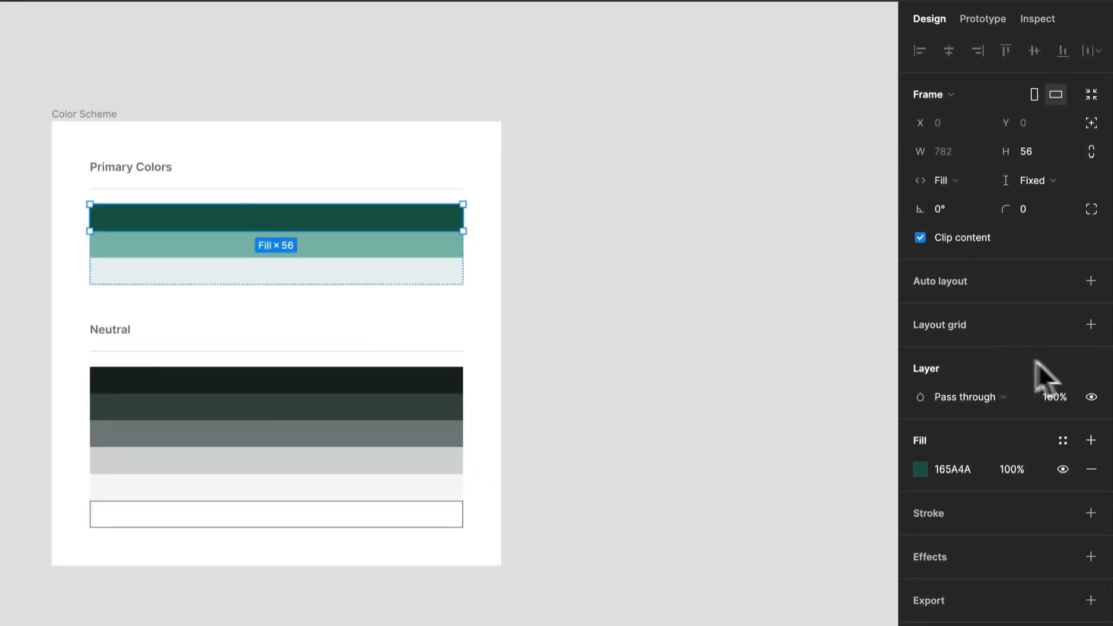
click(1063, 443)
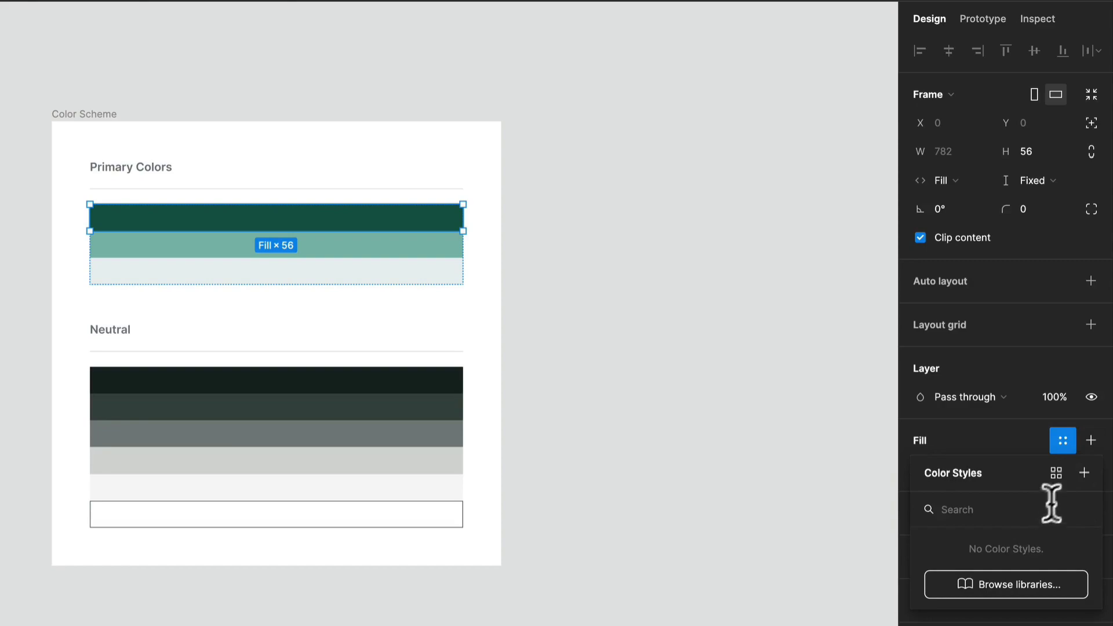
click(1082, 477)
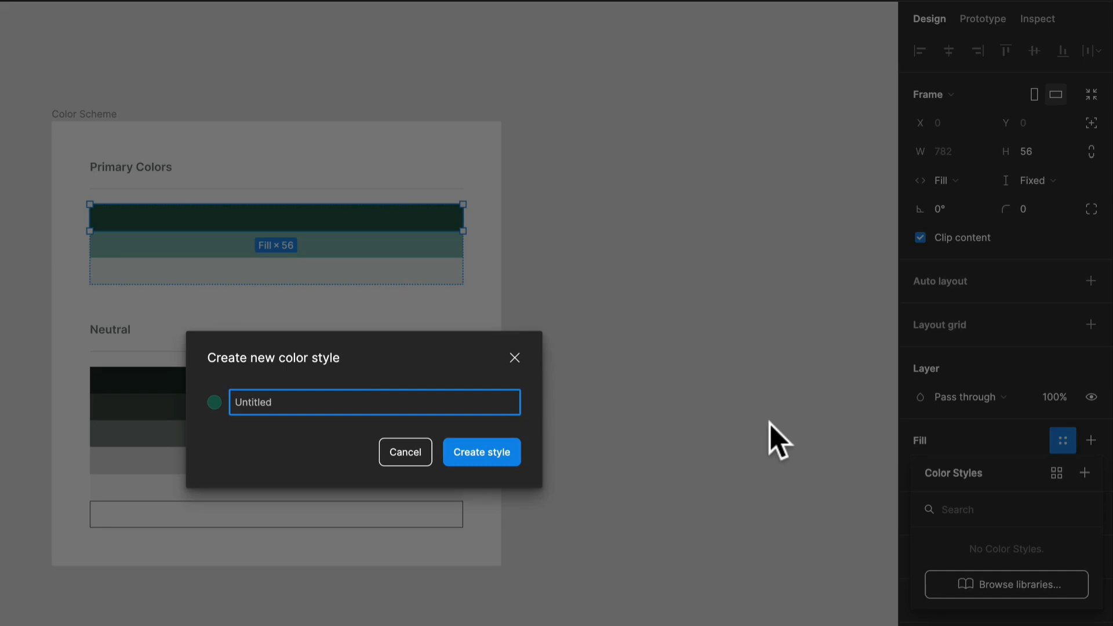
text(p)
key(BackSpace)
text(500)
key(Return)
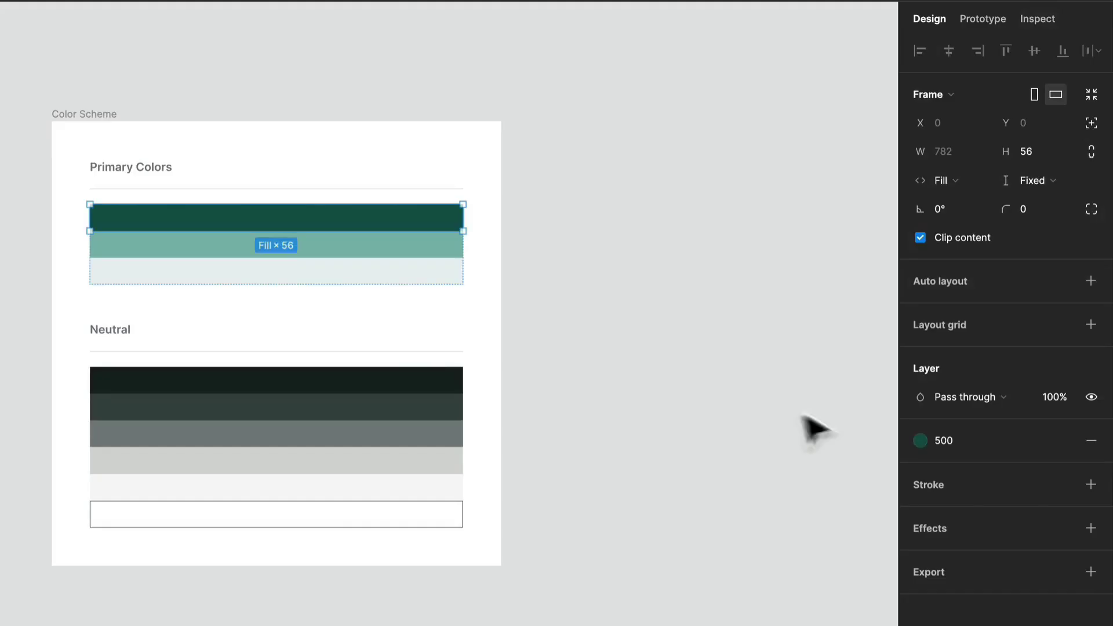
Create a color style named 300 from the fill of the medium green primary swatch.
click(449, 246)
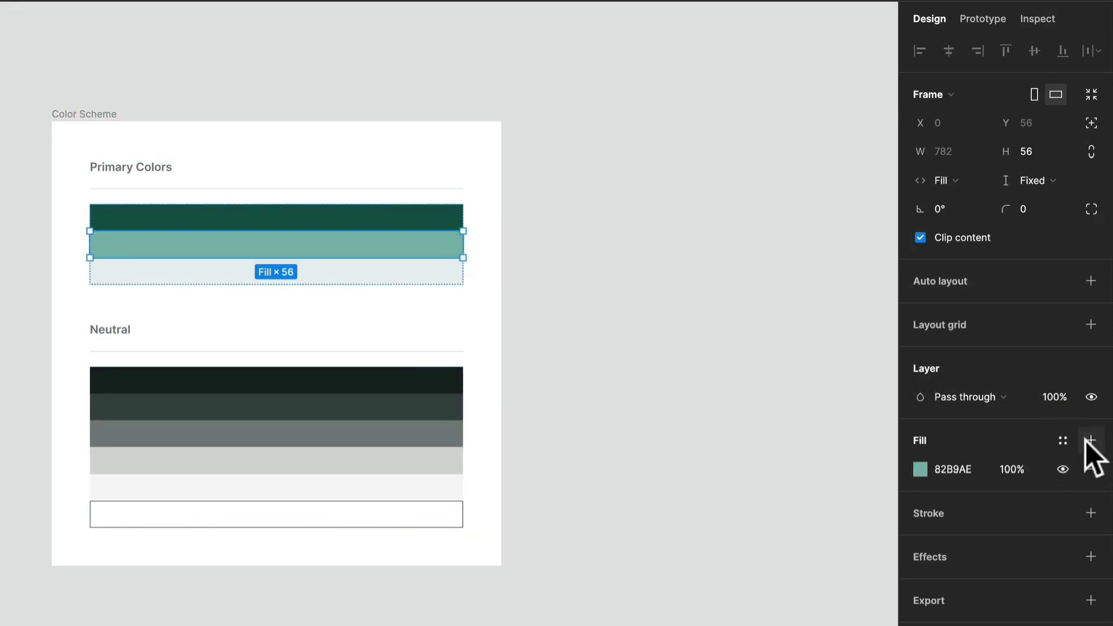
click(1063, 441)
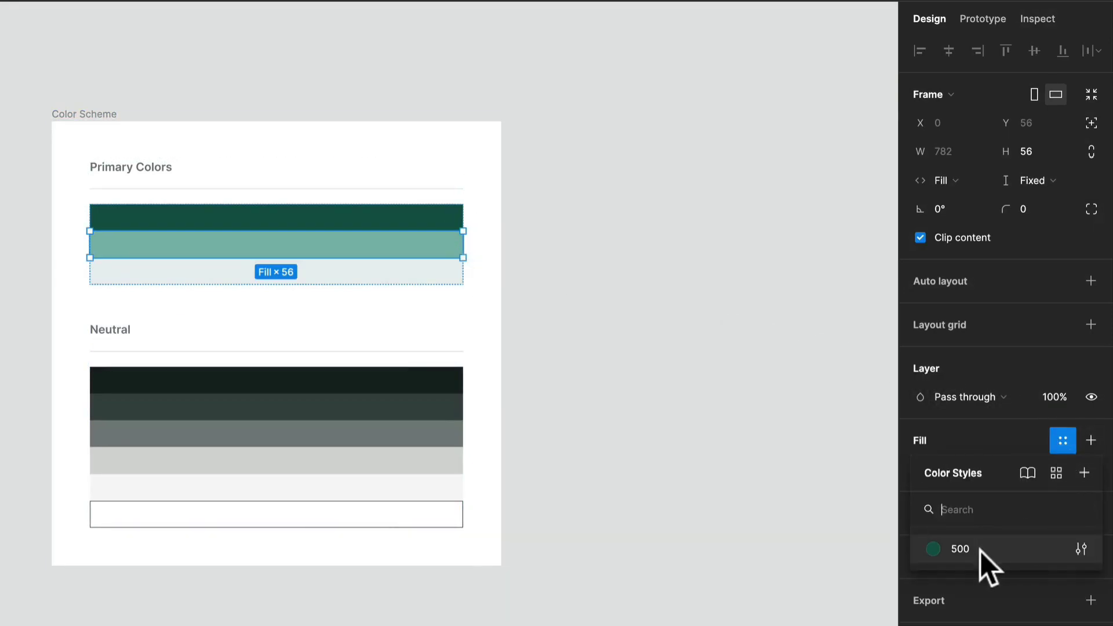
click(1083, 473)
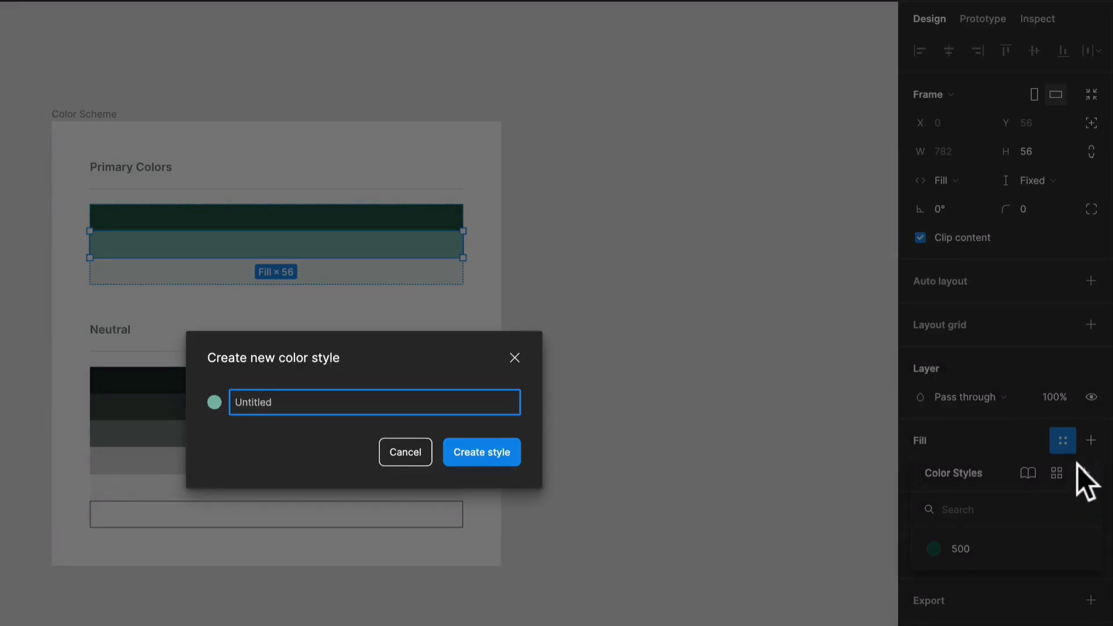
text(300)
key(Return)
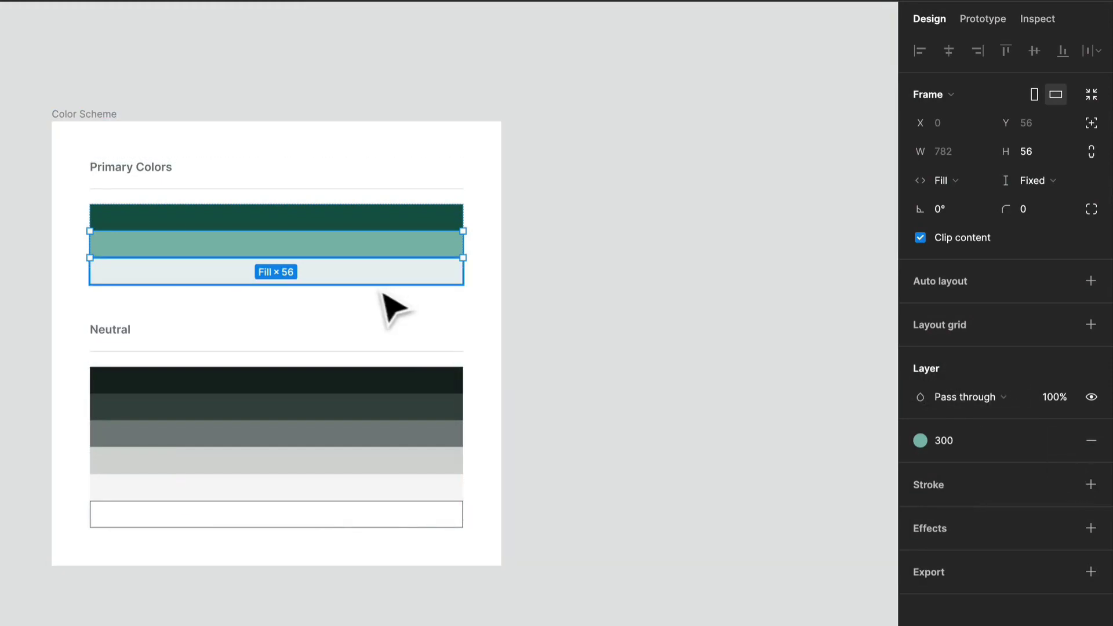
Create a color style named 100 from the fill of the light primary swatch.
click(374, 277)
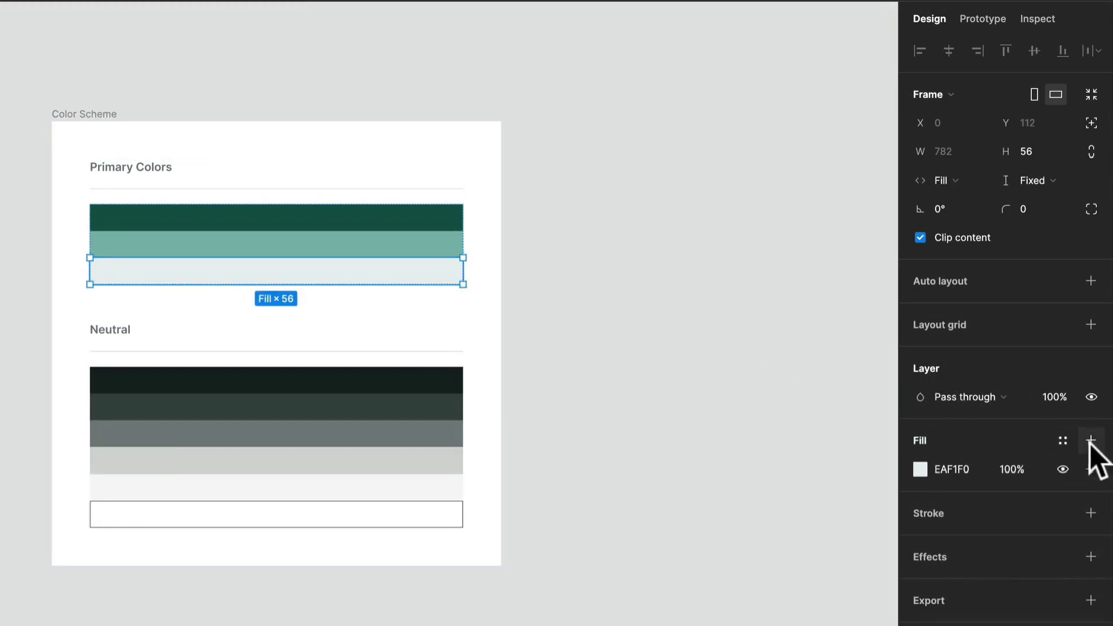
click(1065, 440)
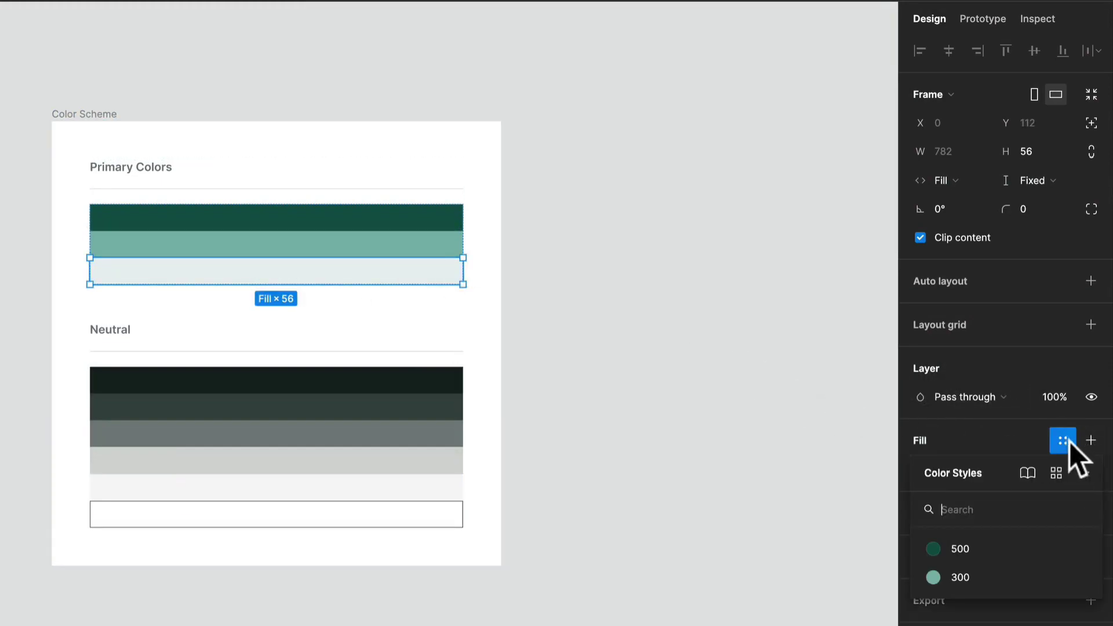
click(1084, 473)
text(100)
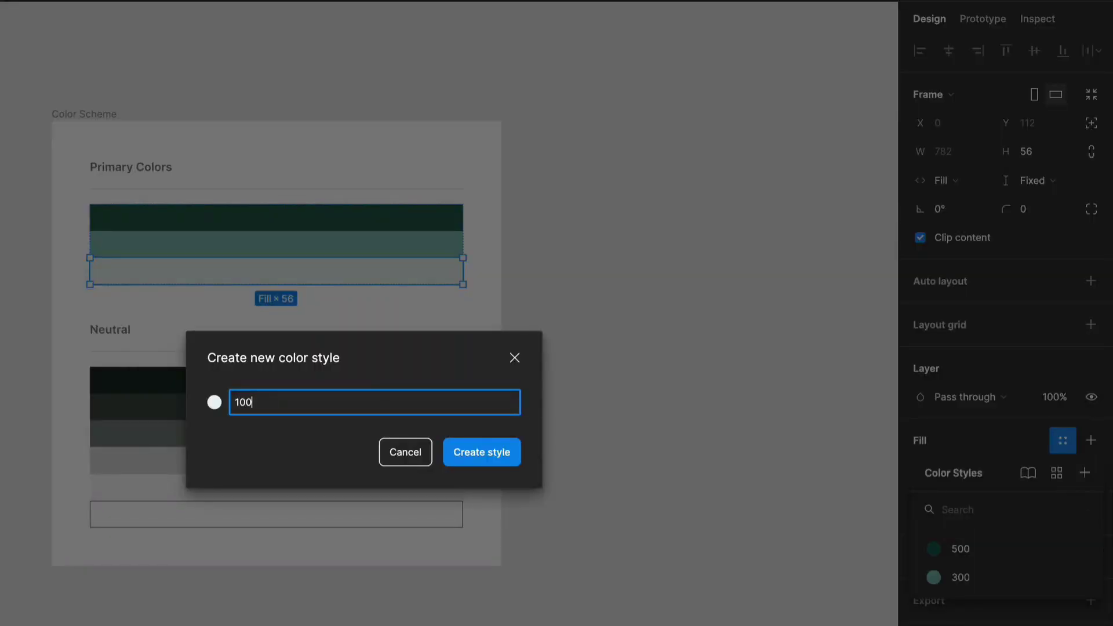
key(Return)
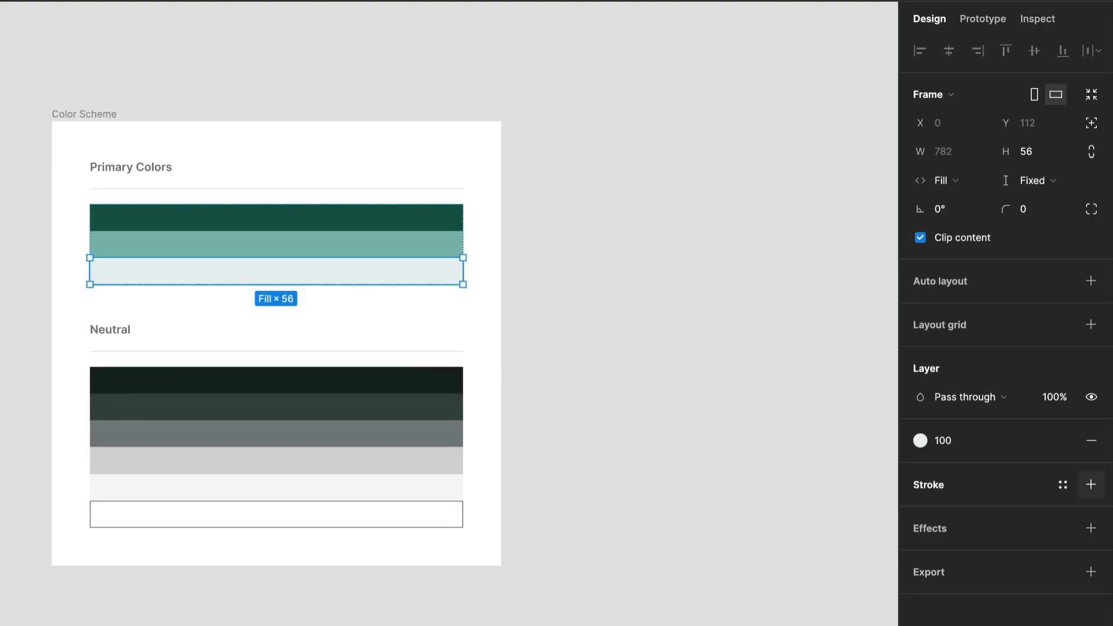
Try changing the 500 style's color in the style editor, then undo the change.
click(700, 403)
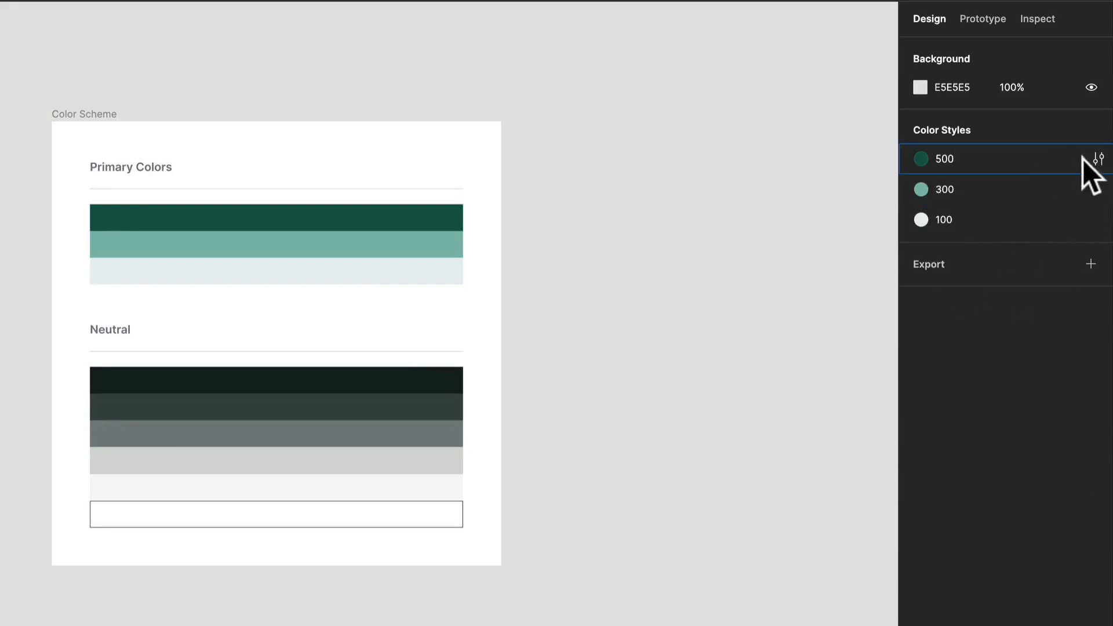
click(982, 165)
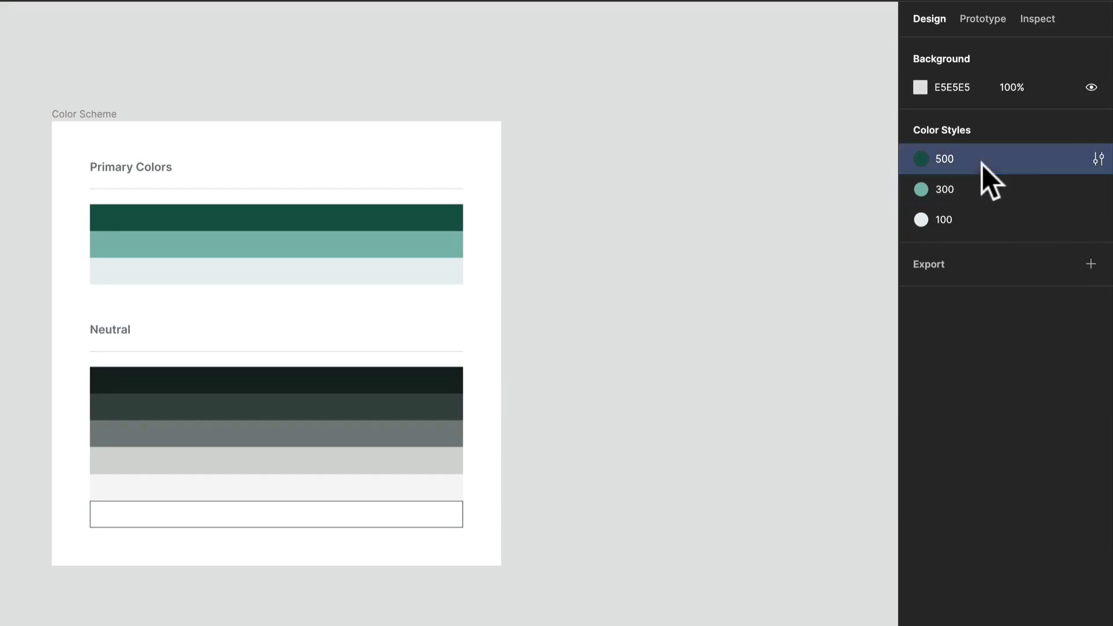
click(1099, 159)
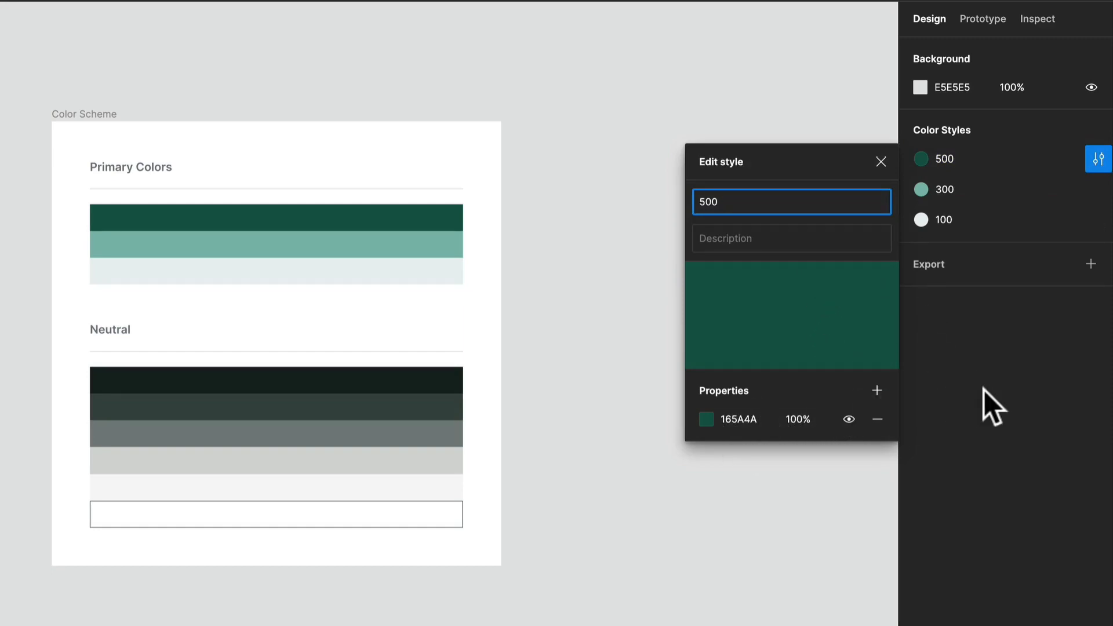
click(706, 419)
drag(659, 451, 482, 625)
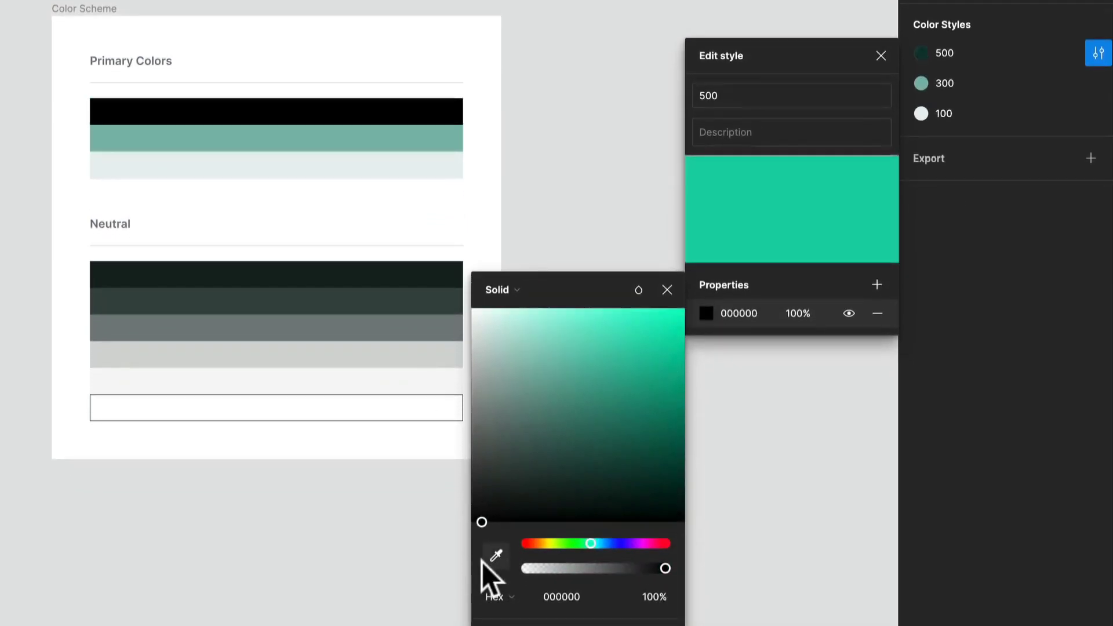
drag(482, 562, 535, 447)
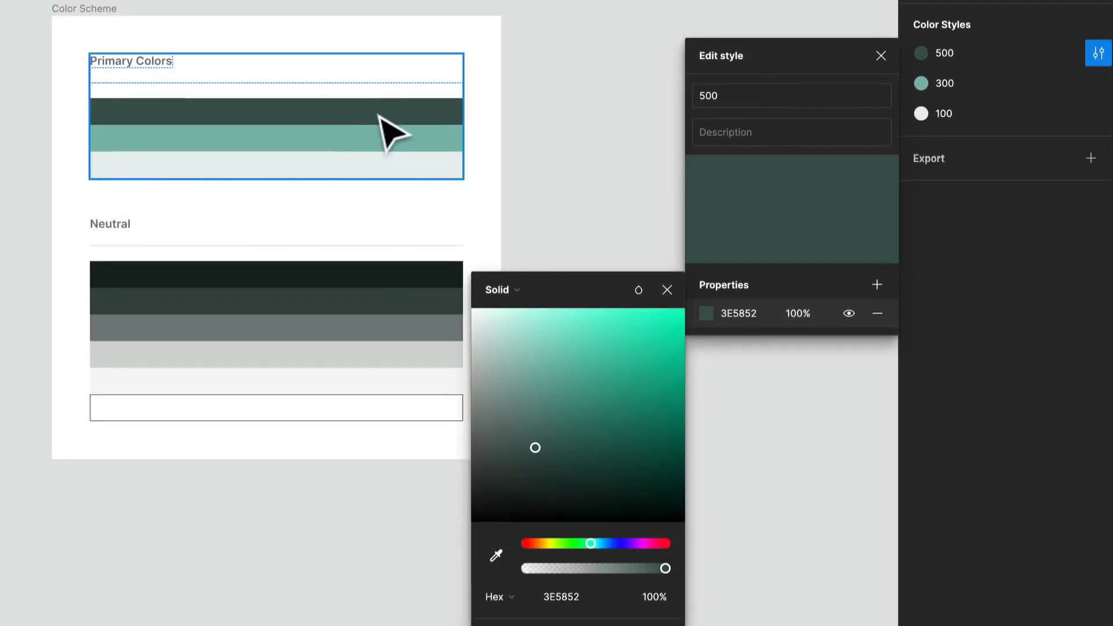
key(ctrl+z)
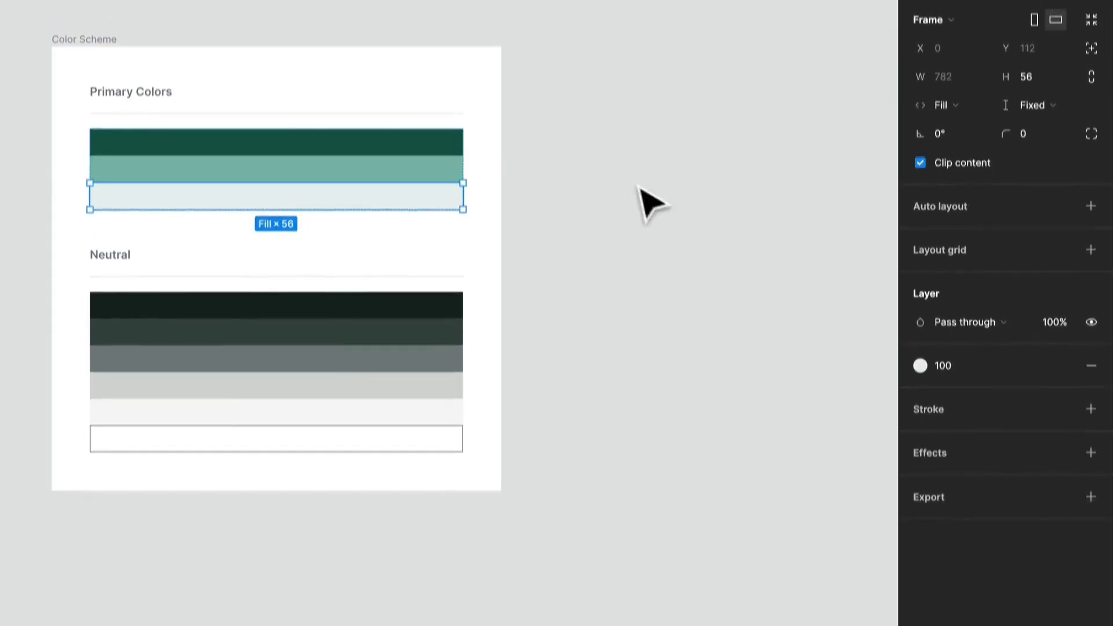
Group the 500, 300 and 100 color styles into a new folder named Primary.
click(619, 155)
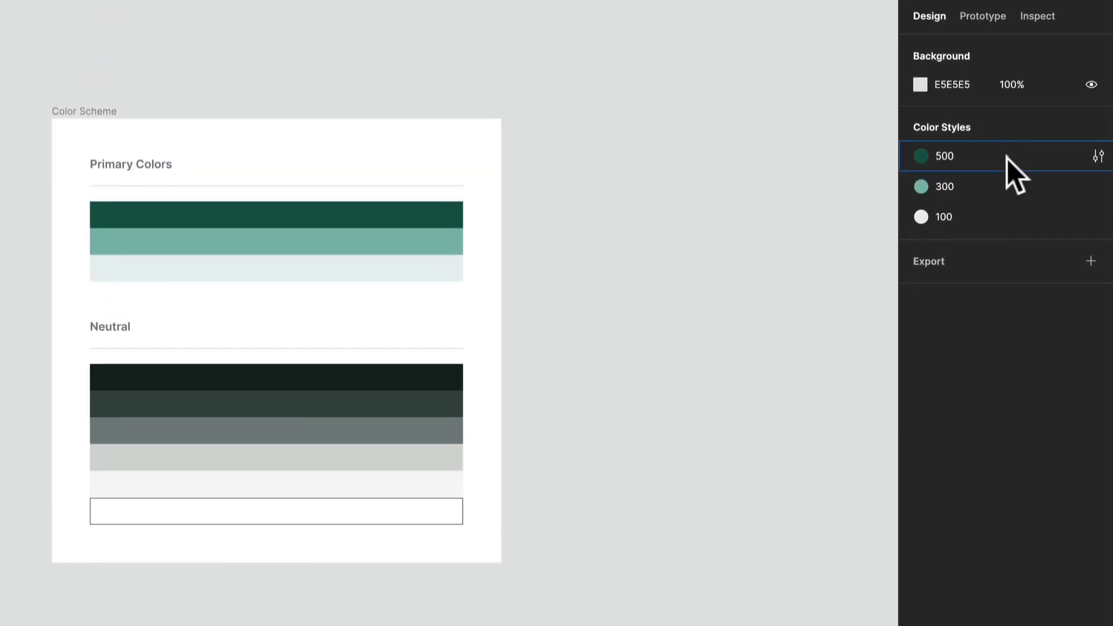
click(1007, 158)
shift+click(1000, 184)
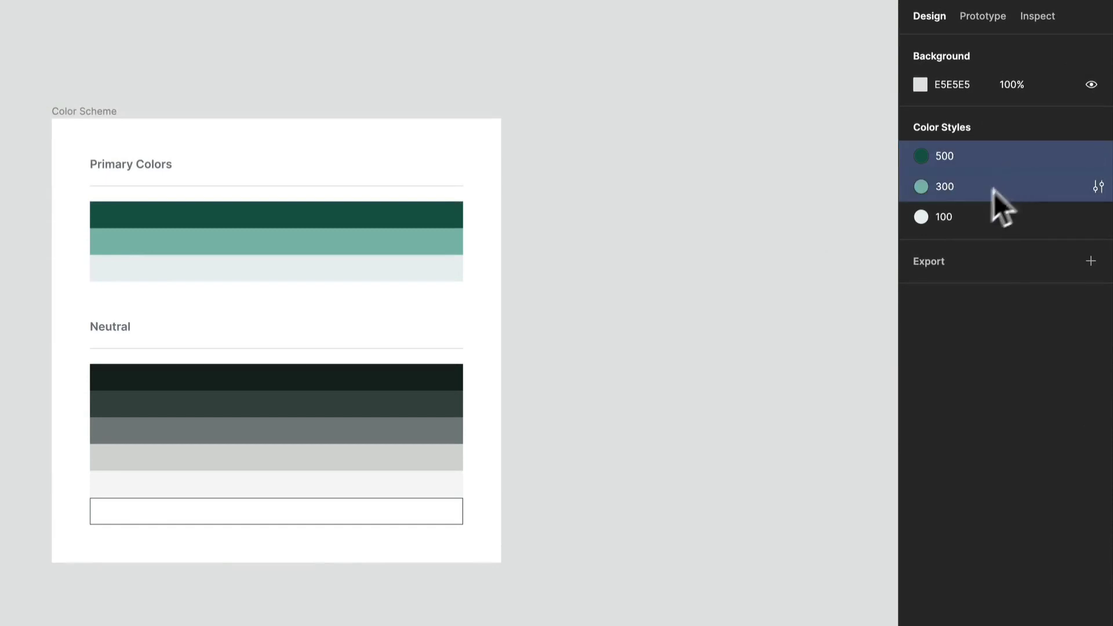
shift+click(962, 217)
right_click(993, 179)
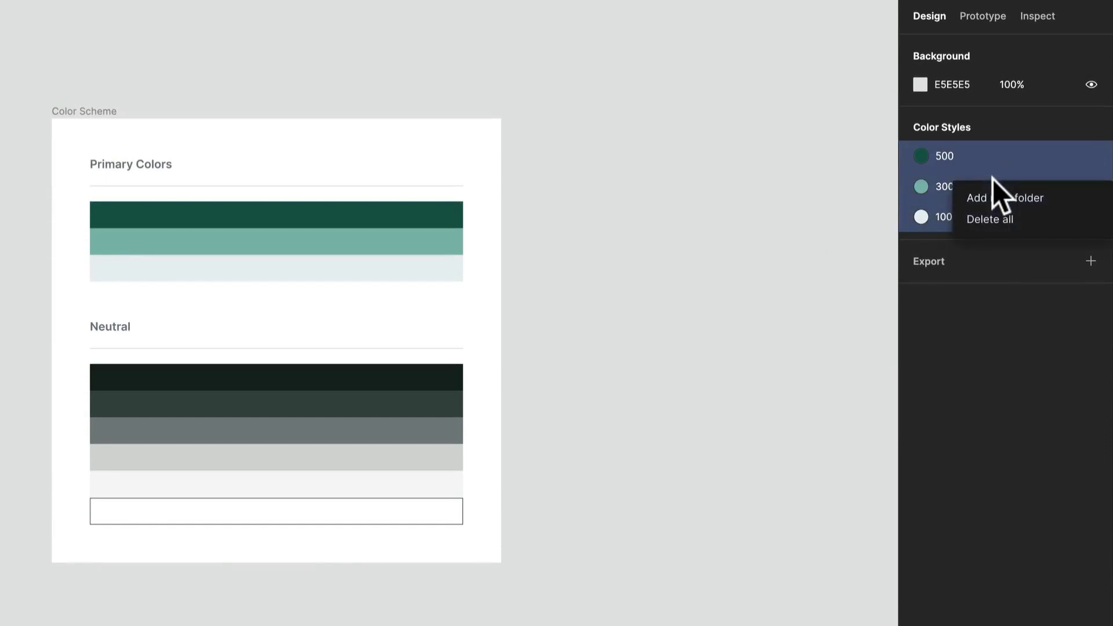
click(1006, 198)
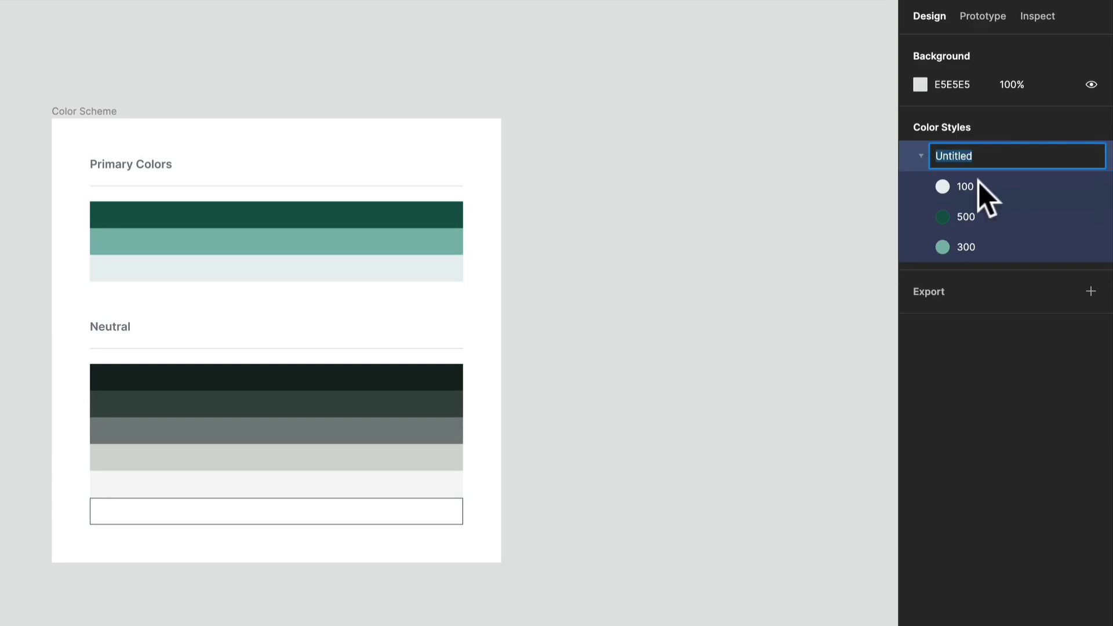
text(Primary)
key(Return)
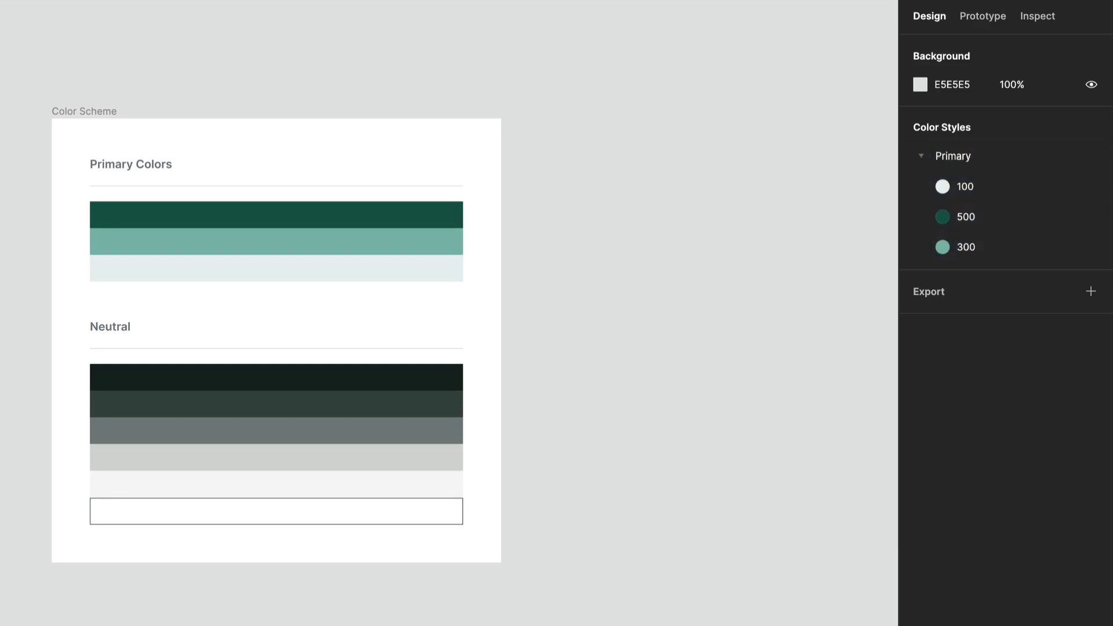
Create a color style named 900 from the fill of the darkest neutral swatch.
click(441, 380)
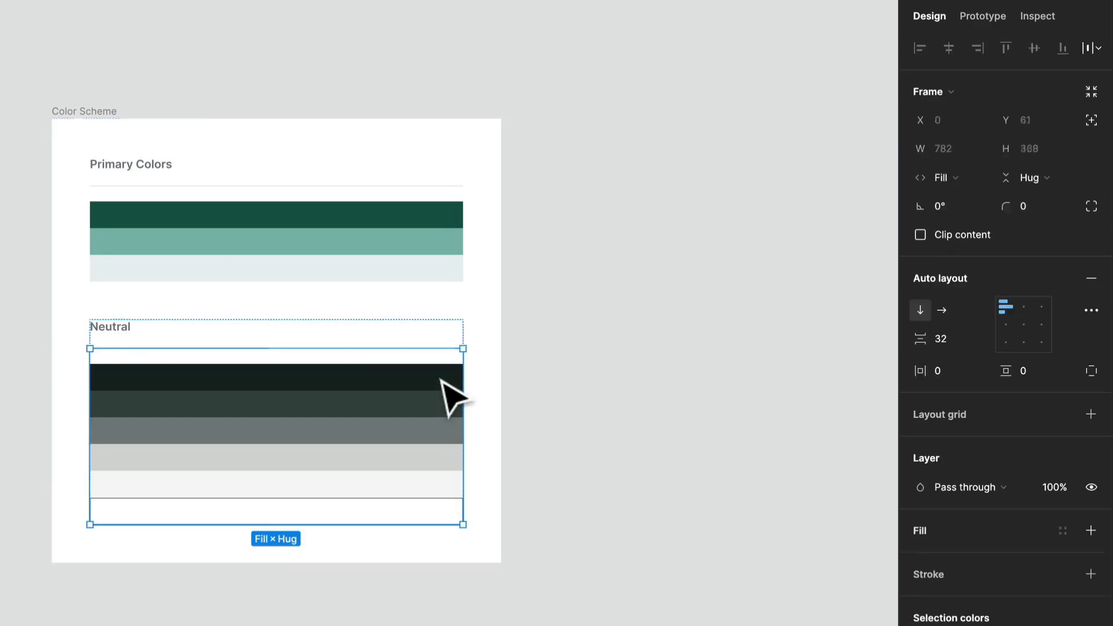
double_click(442, 380)
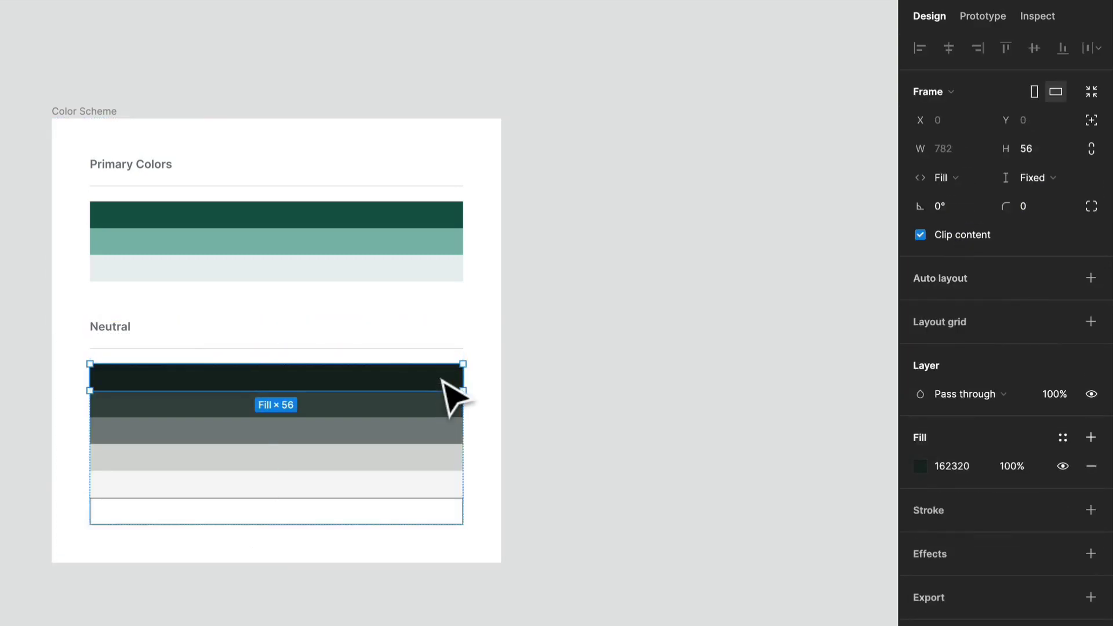
click(1068, 438)
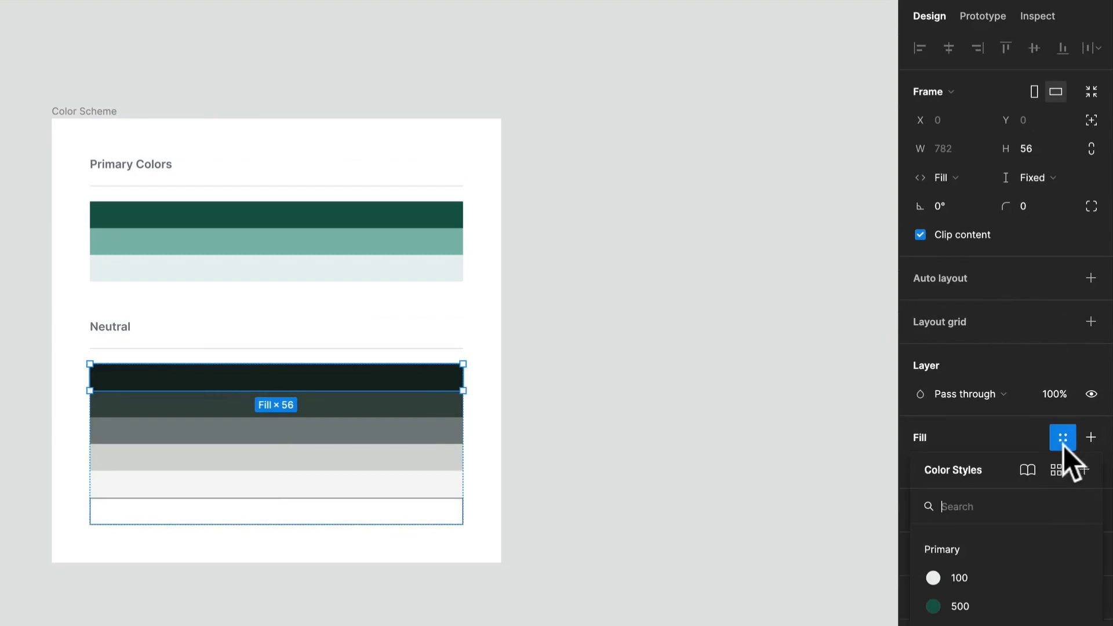
click(1083, 472)
text(900)
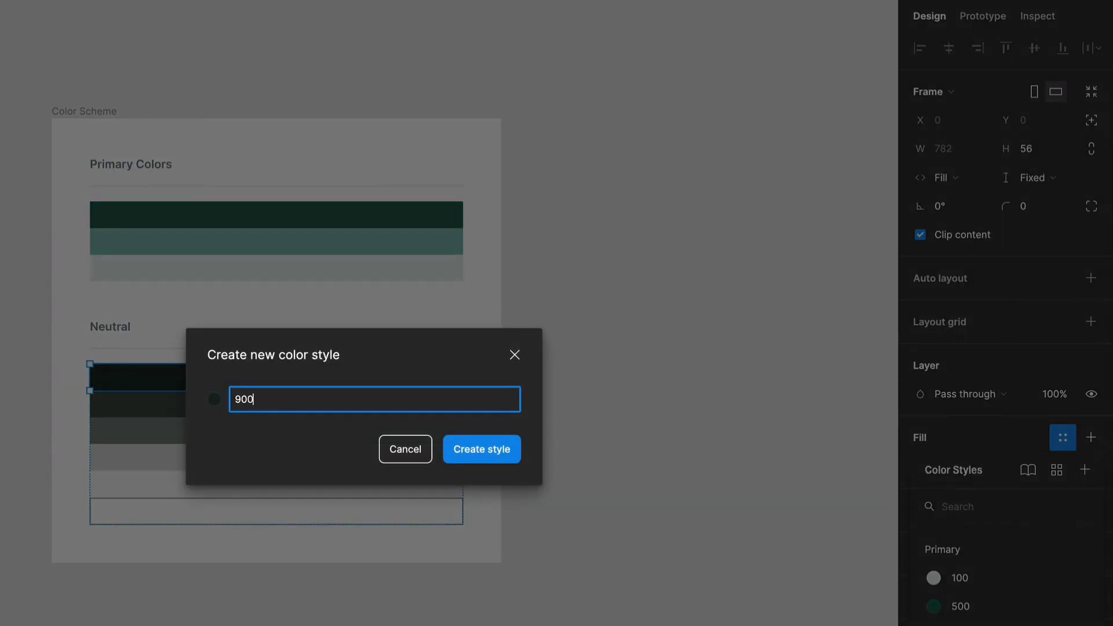
key(Return)
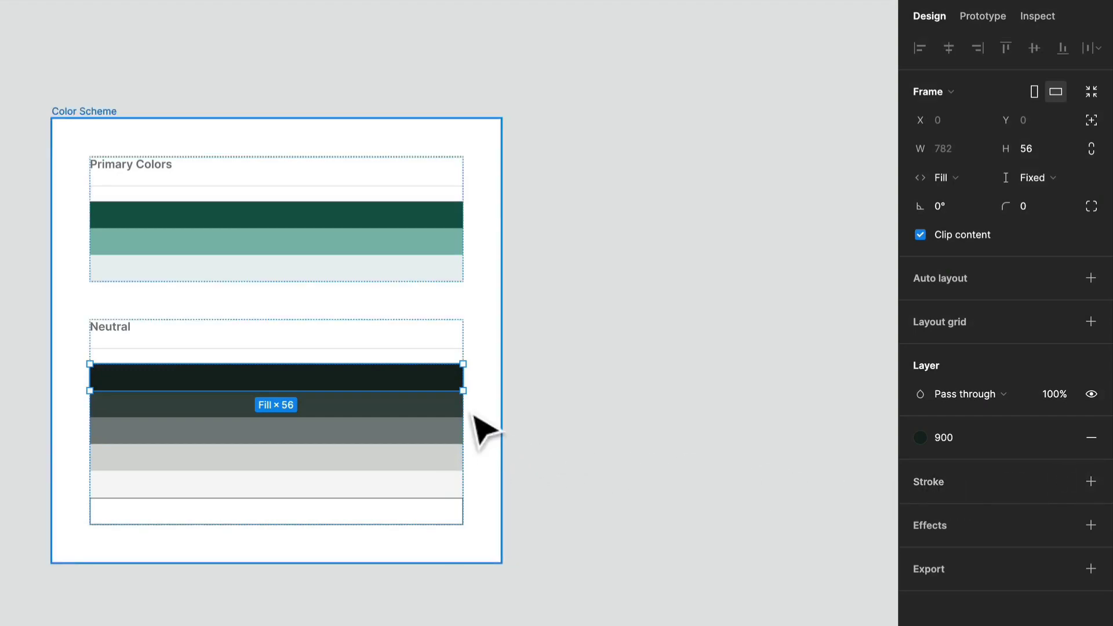
Create a color style named White from the fill of the white bordered neutral swatch.
click(443, 519)
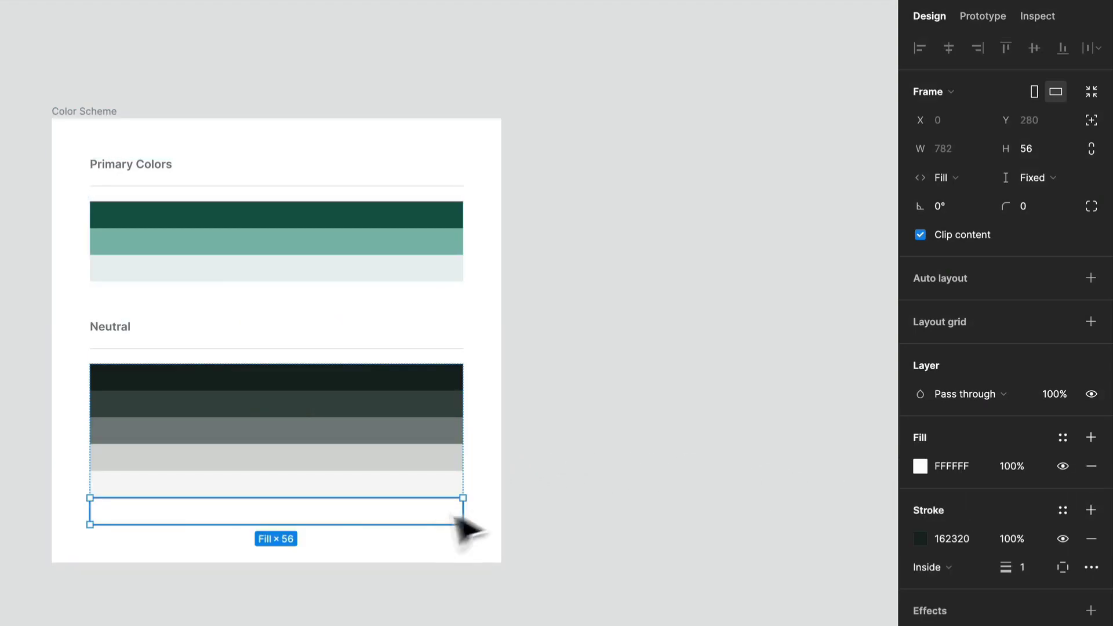
click(1072, 440)
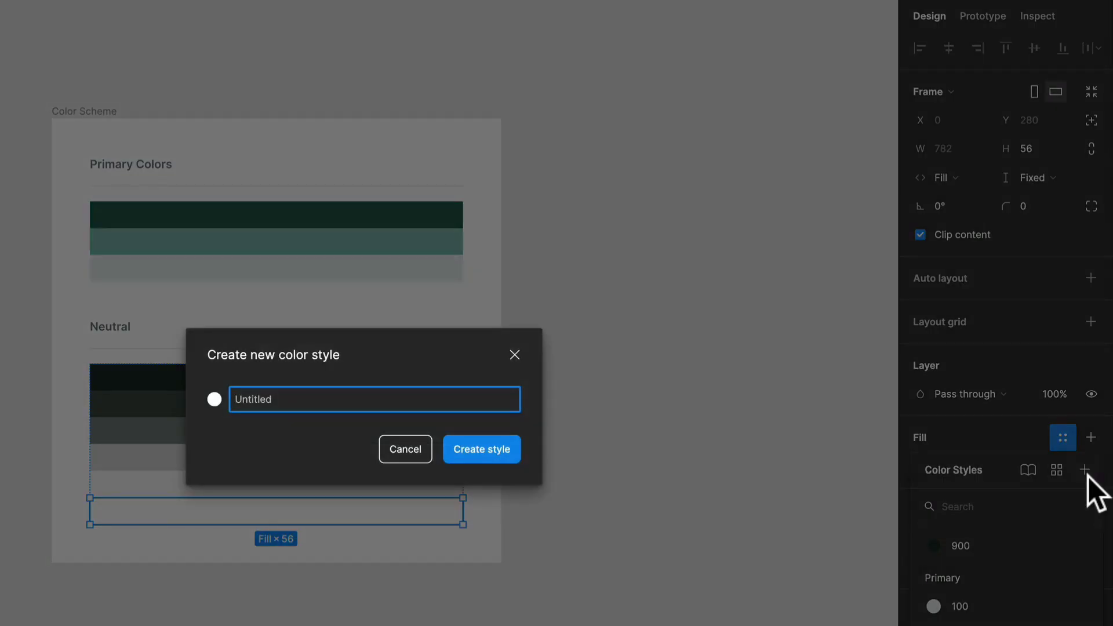
key(Return)
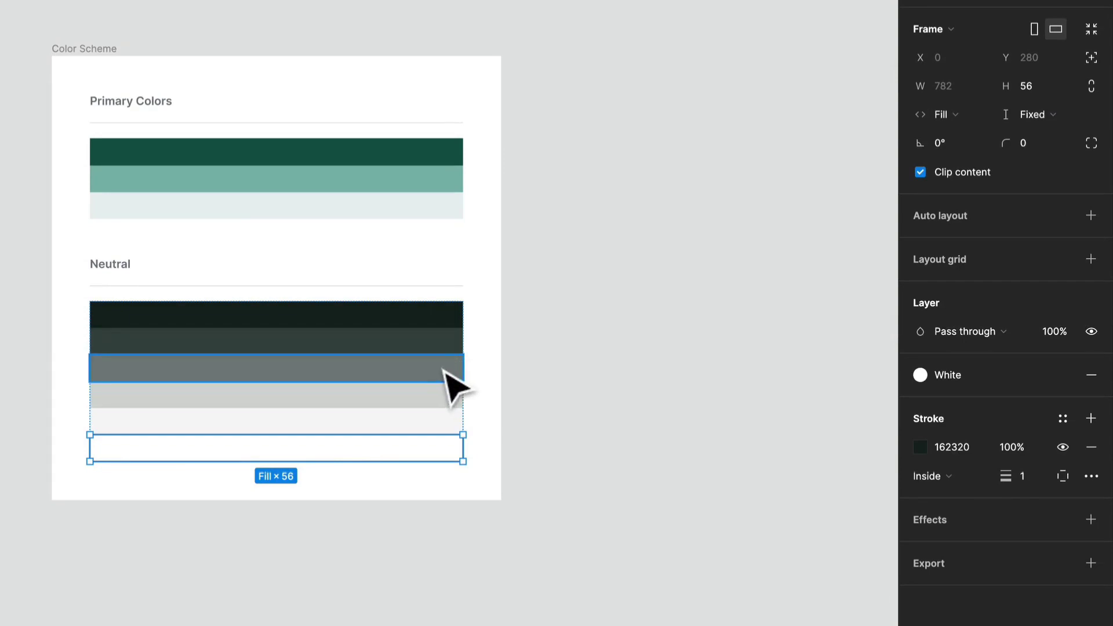
Create a color style named 700 from the fill of the second neutral swatch.
click(444, 333)
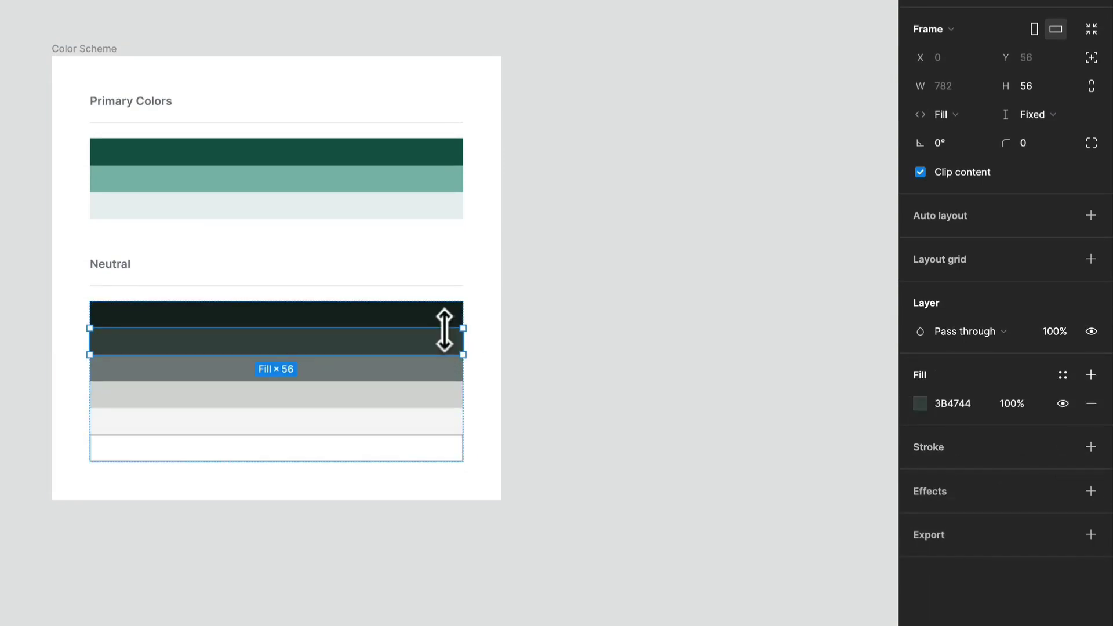
click(1072, 375)
click(1083, 403)
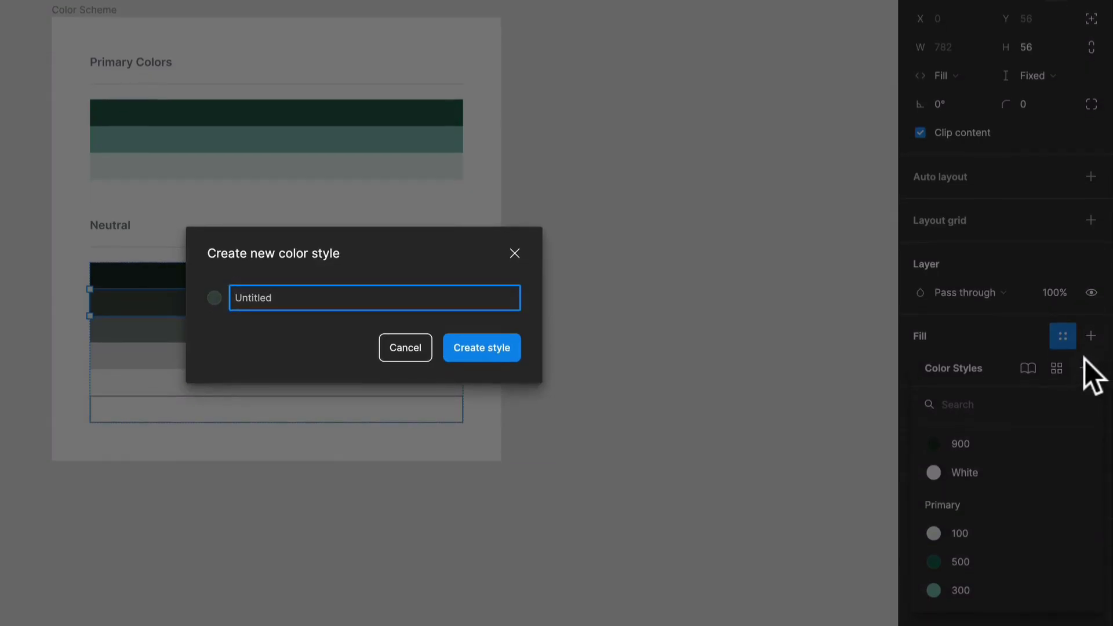
key(Return)
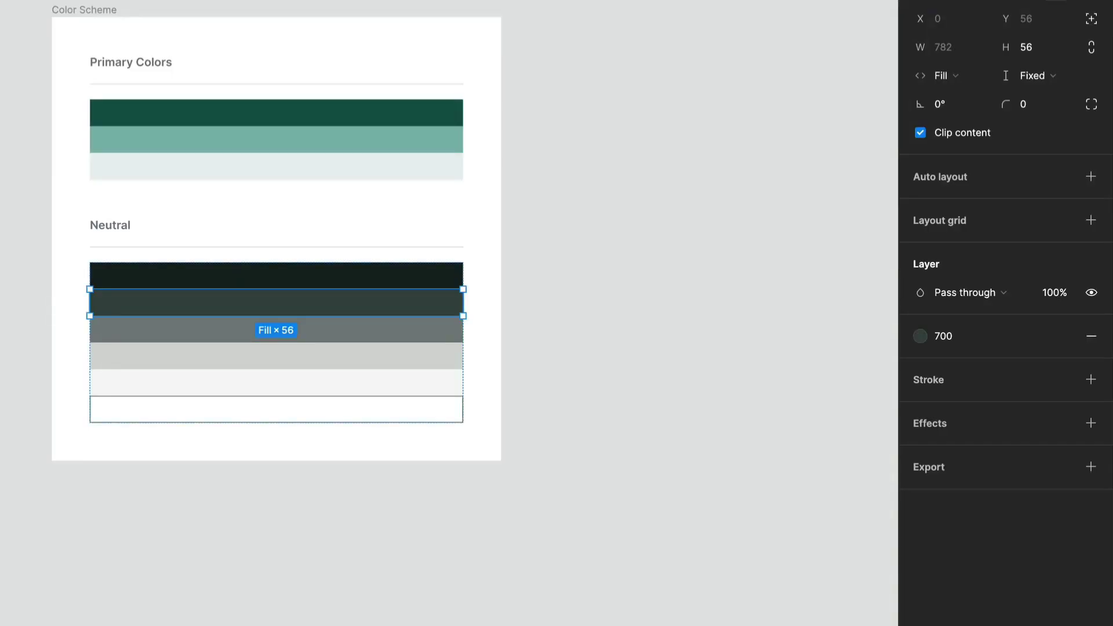
Create a color style named 500 from the fill of the third neutral swatch.
click(298, 333)
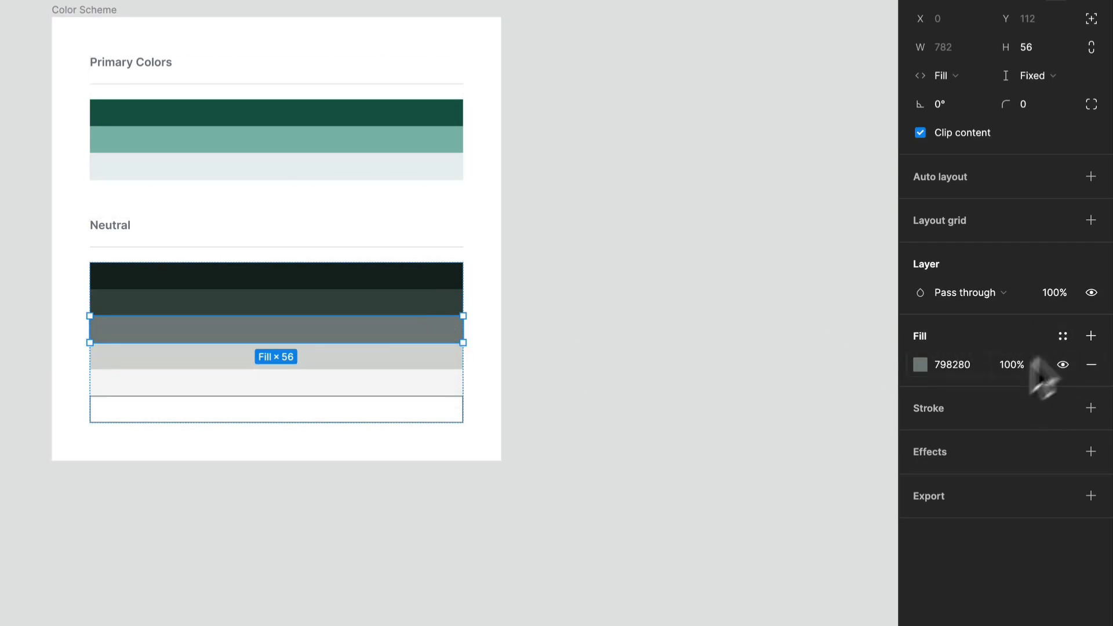
click(1064, 338)
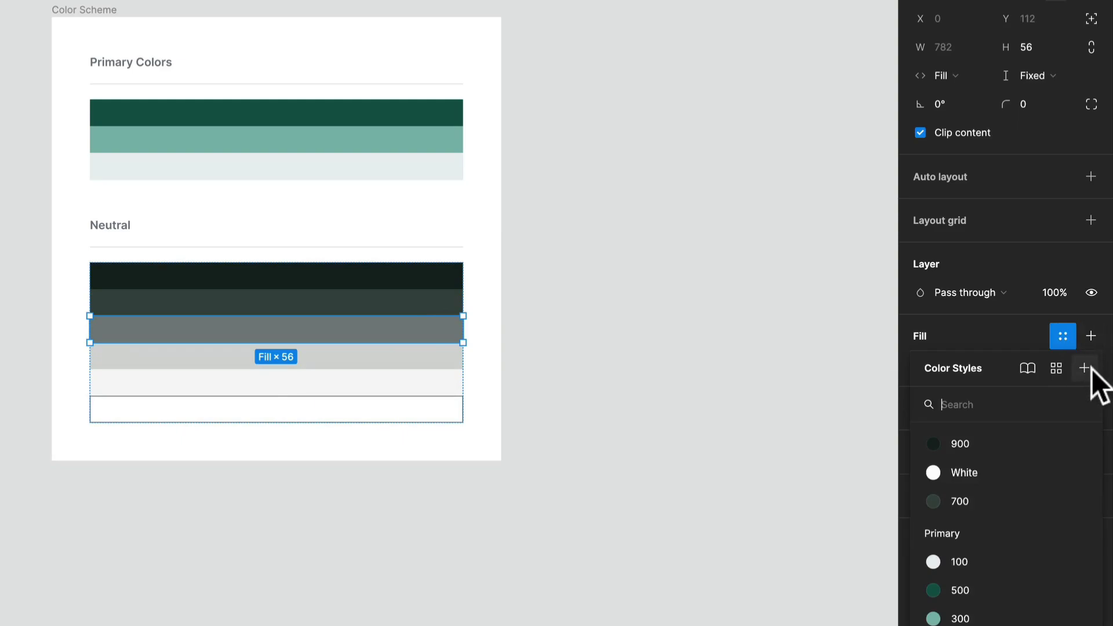
click(1084, 368)
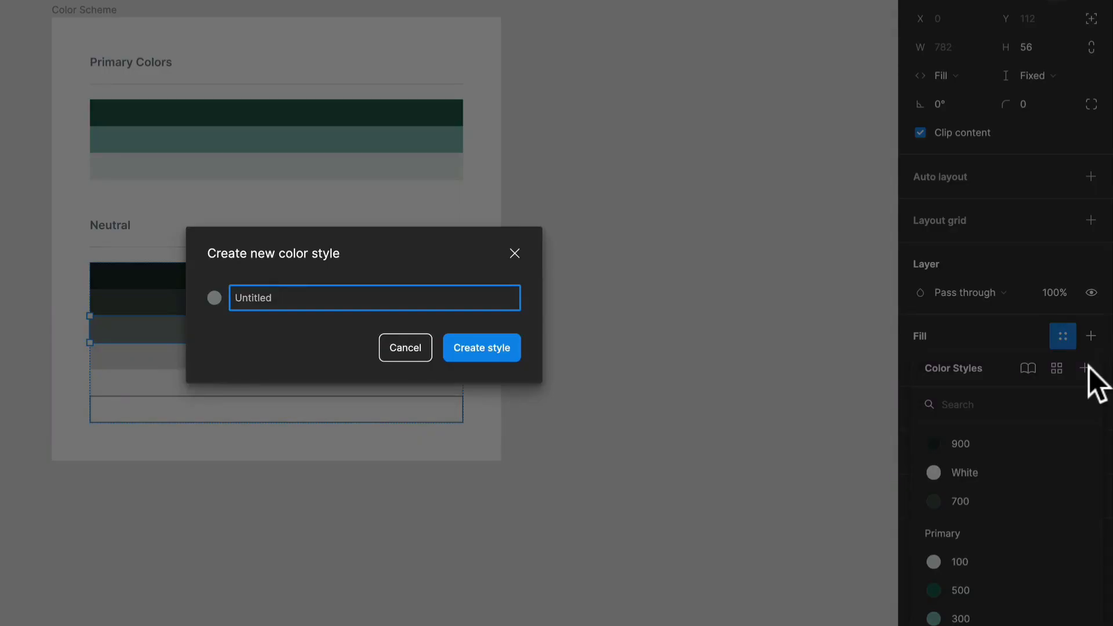
text(500)
key(Return)
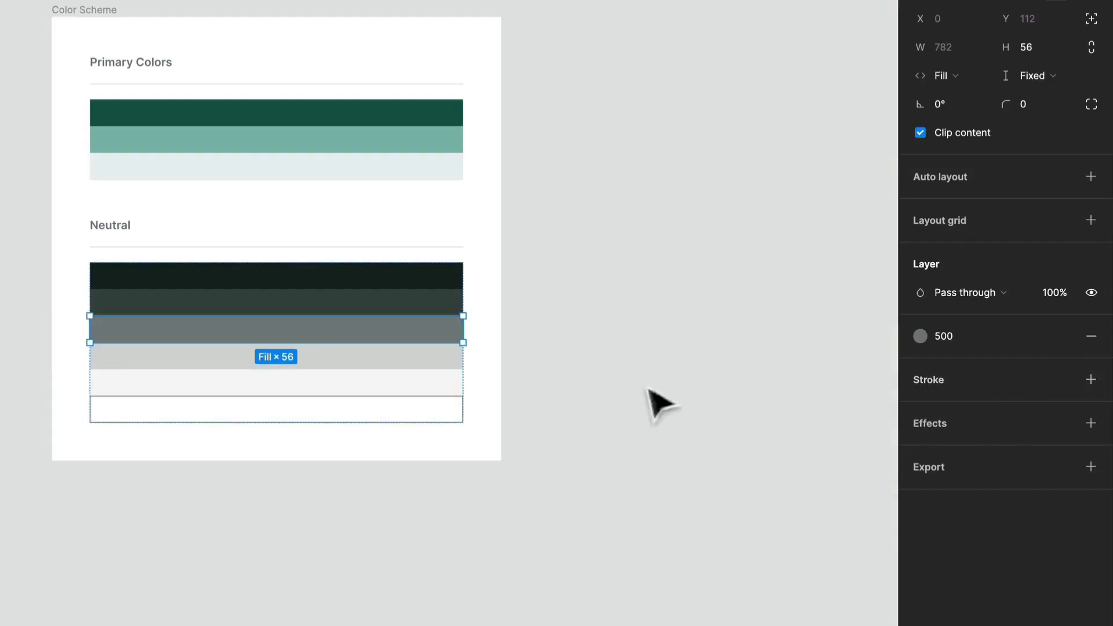
Create a color style named 300 from the fill of the fourth neutral swatch.
click(437, 358)
click(1067, 336)
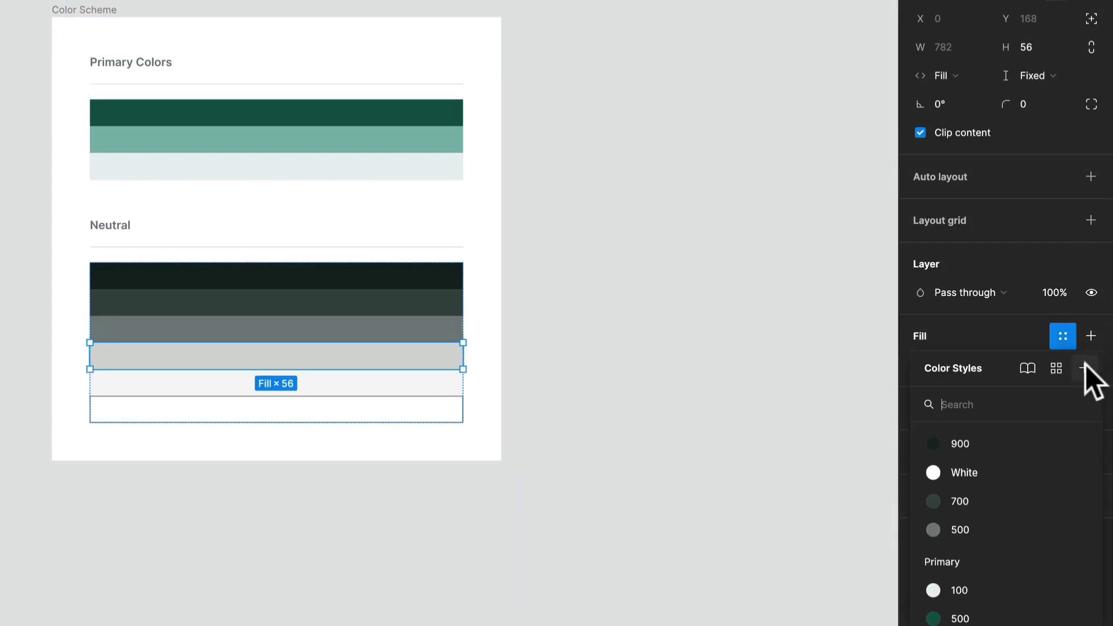
click(1084, 368)
text(300)
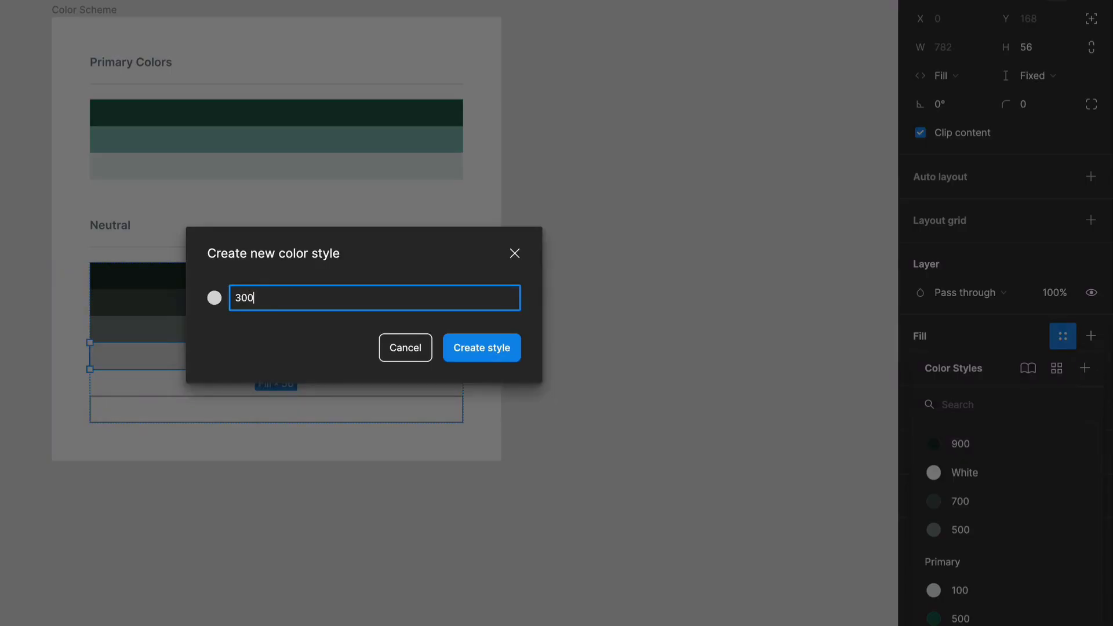
key(Return)
Create a color style named 100 from the fill of the fifth neutral swatch.
click(307, 387)
click(1062, 300)
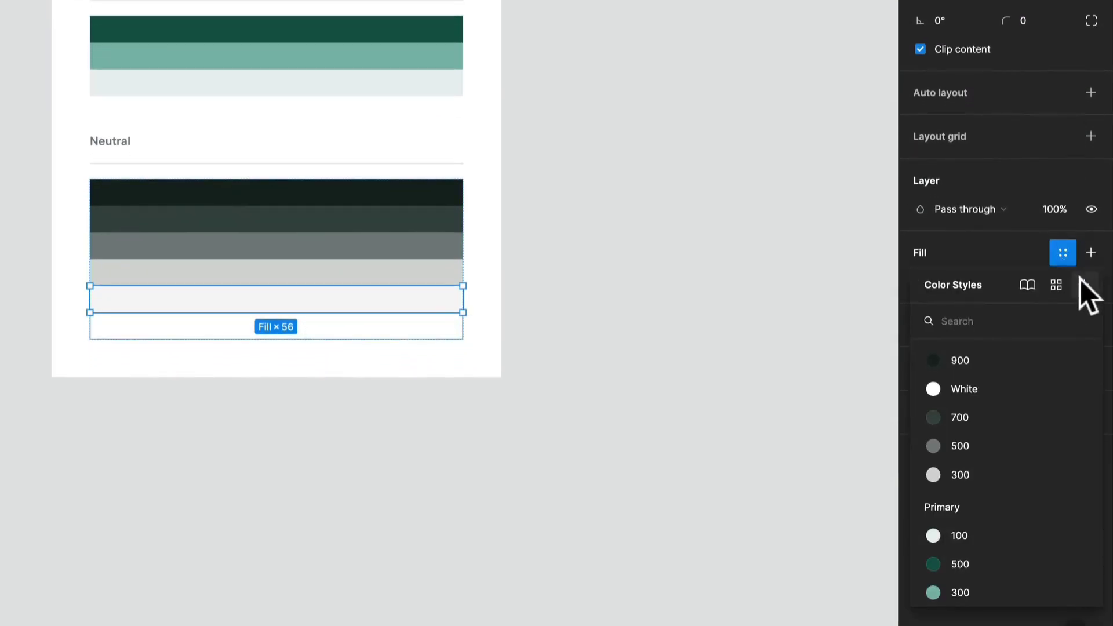
click(1083, 332)
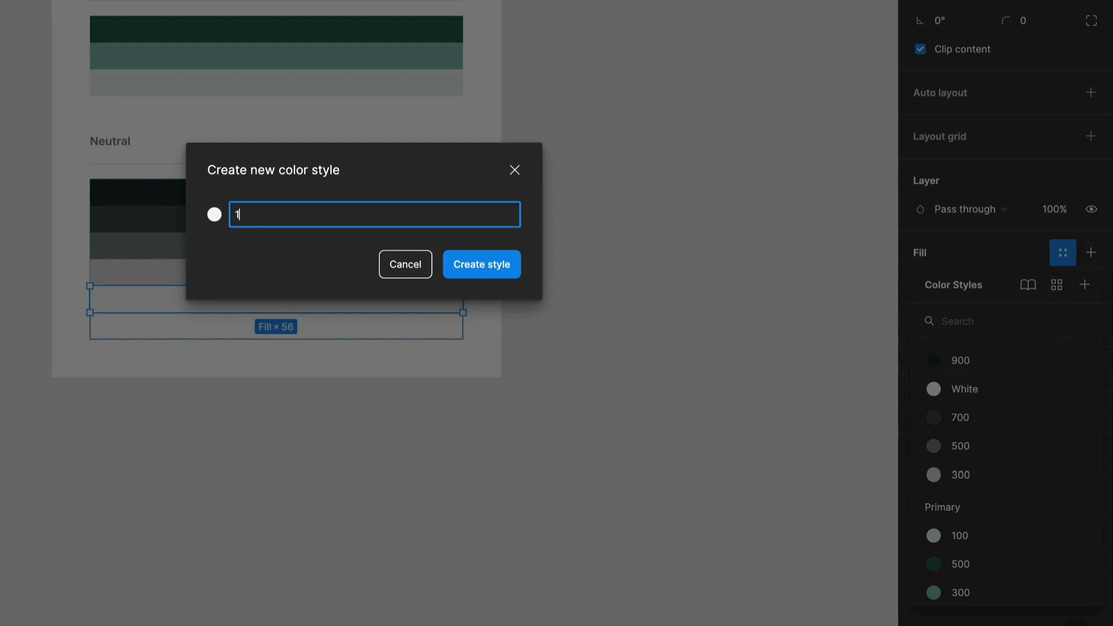
key(Return)
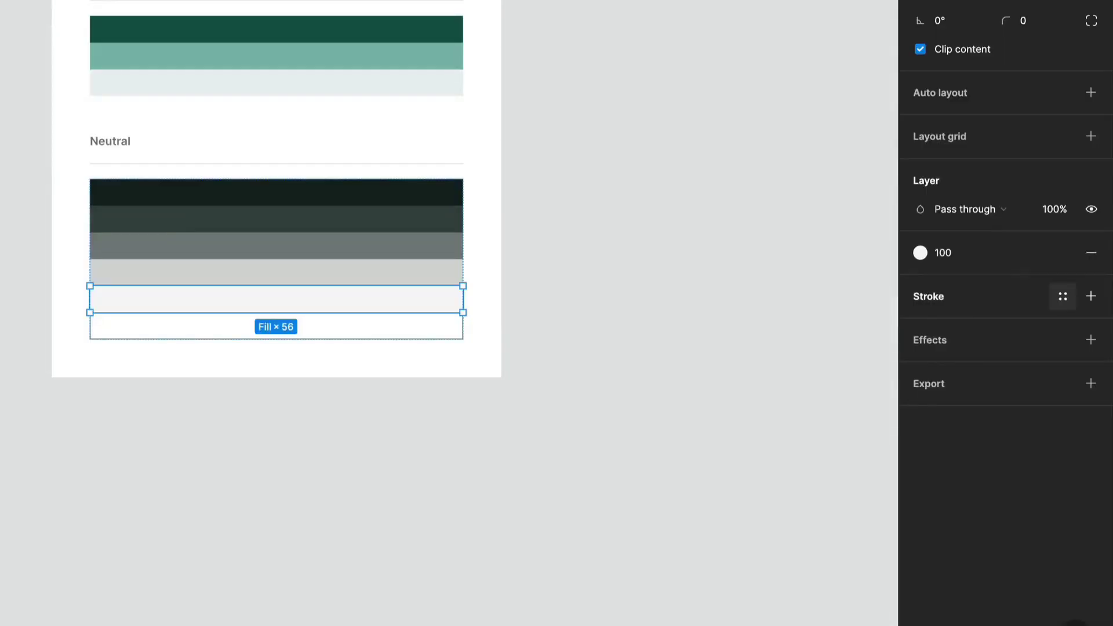
Group the six ungrouped color styles, 900 through 100, into a new folder named Neutrals.
click(832, 224)
click(976, 142)
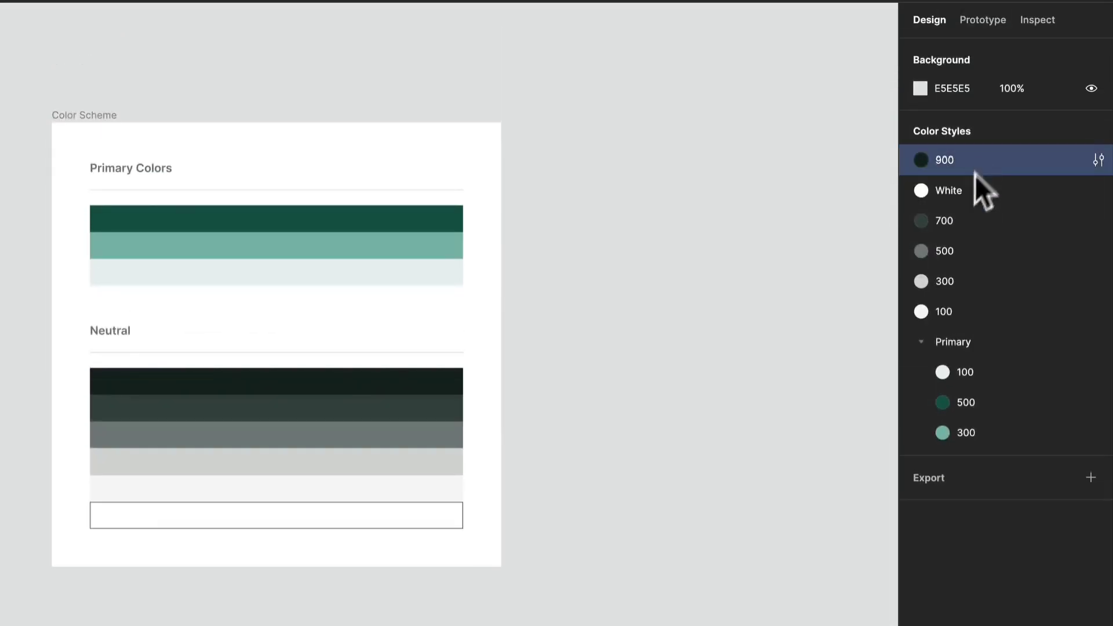
shift+click(957, 283)
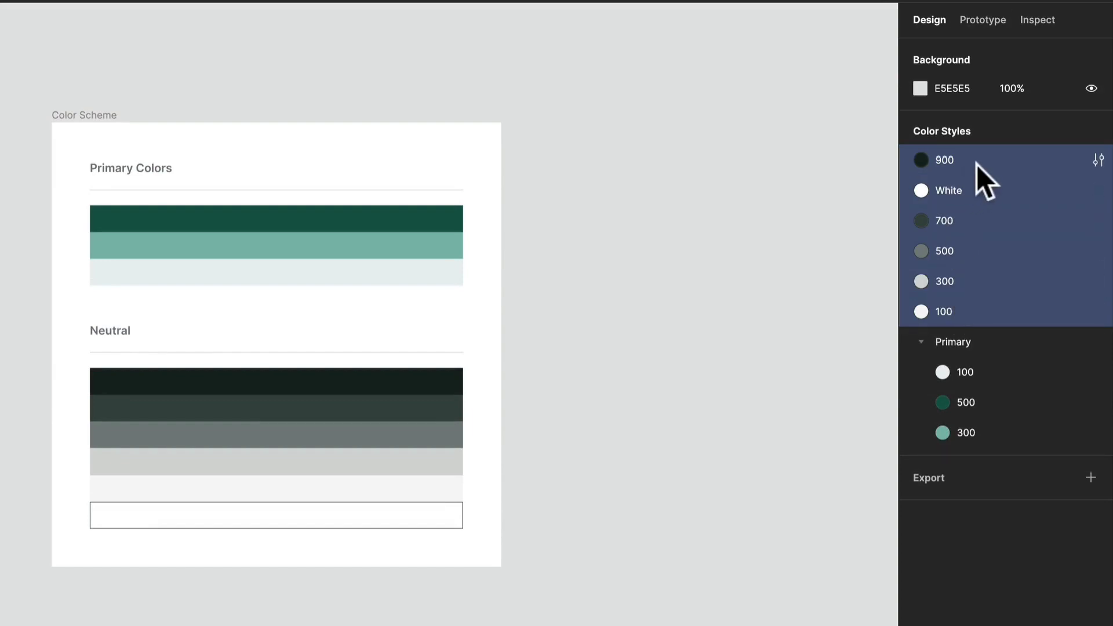
click(983, 370)
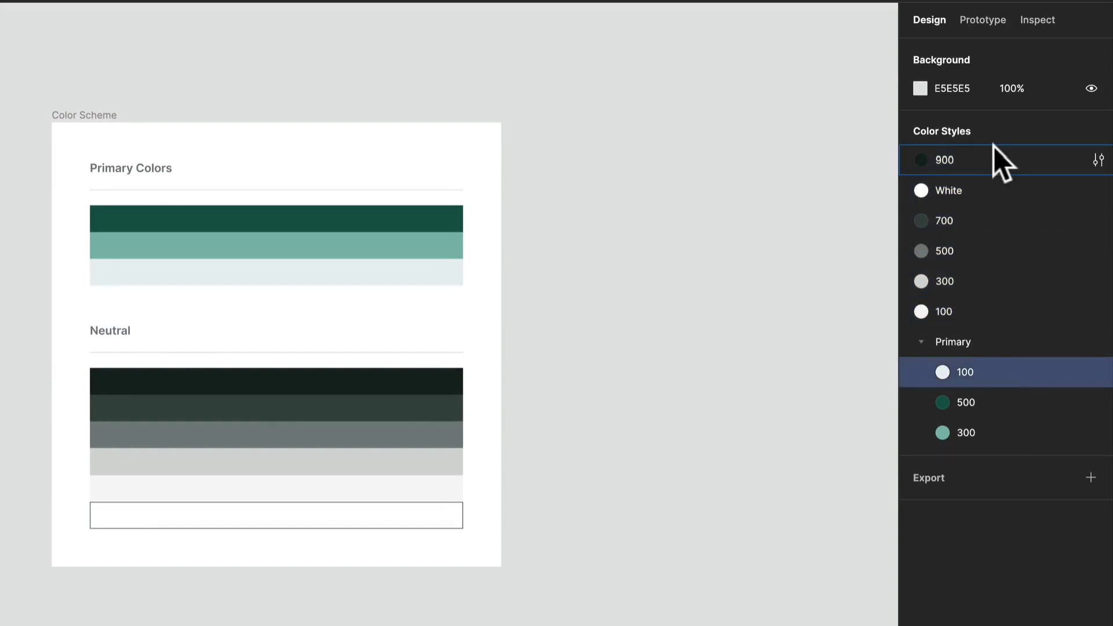
click(994, 152)
shift+click(969, 303)
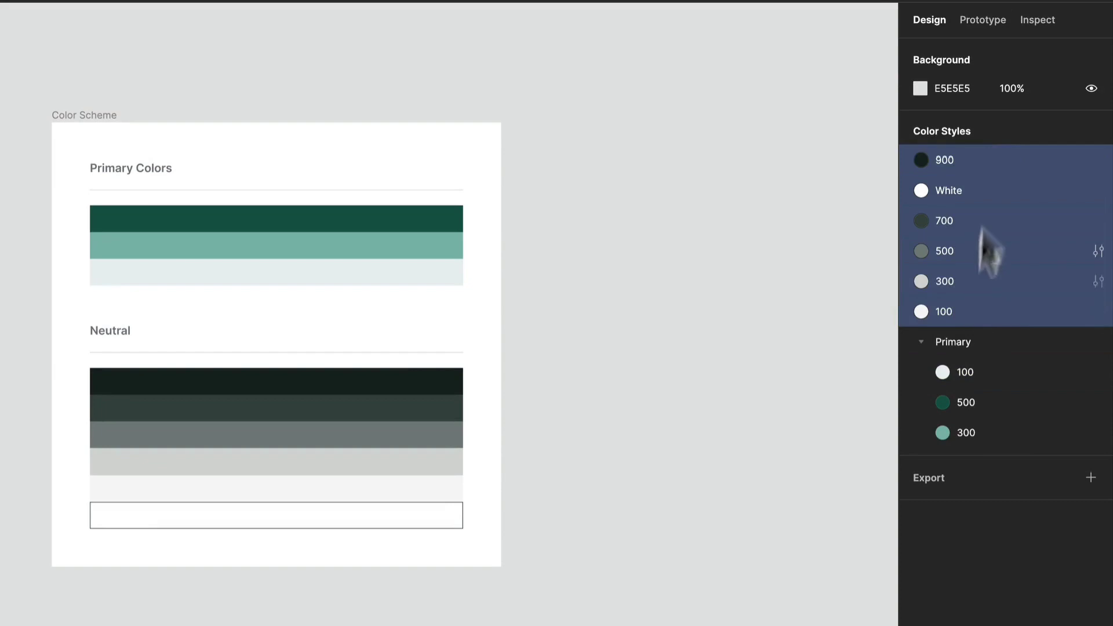
right_click(1004, 203)
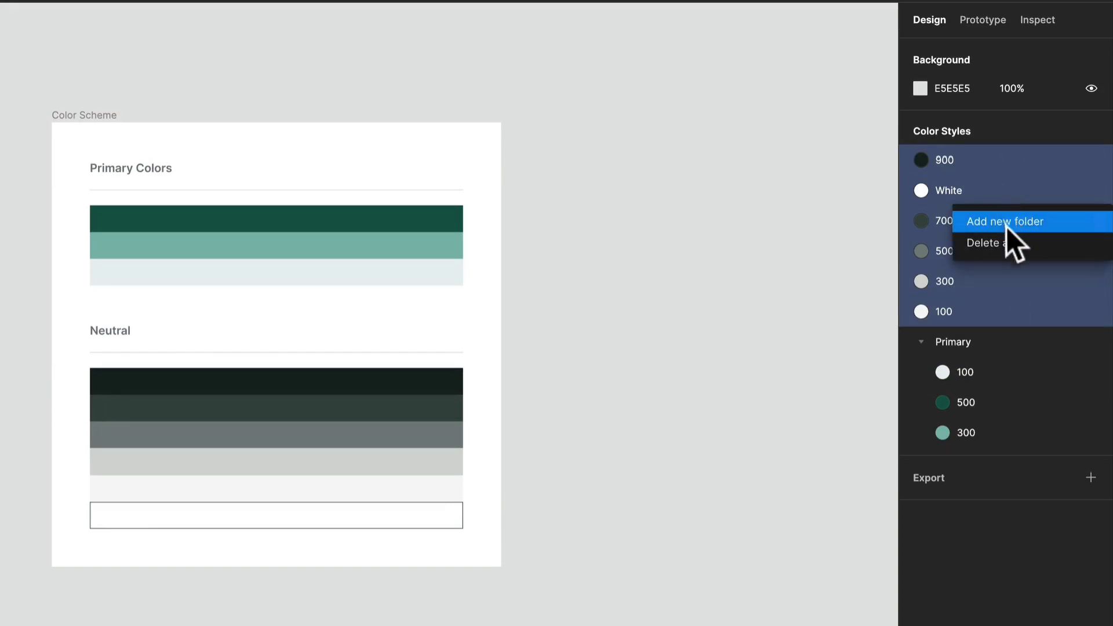
click(1010, 220)
text(N)
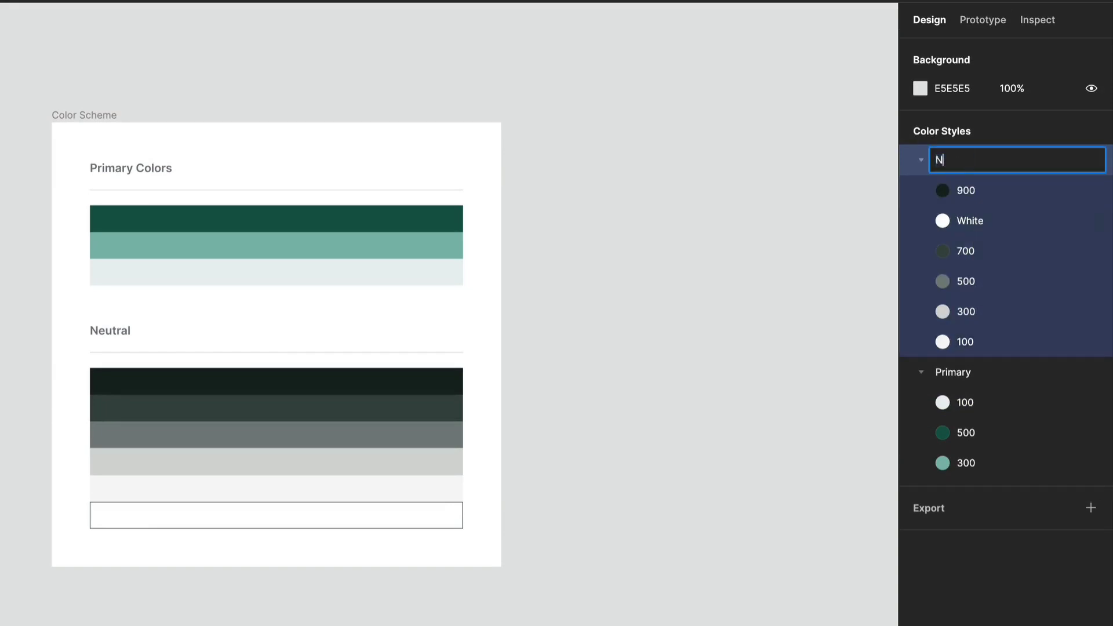
text(eutrals)
key(Return)
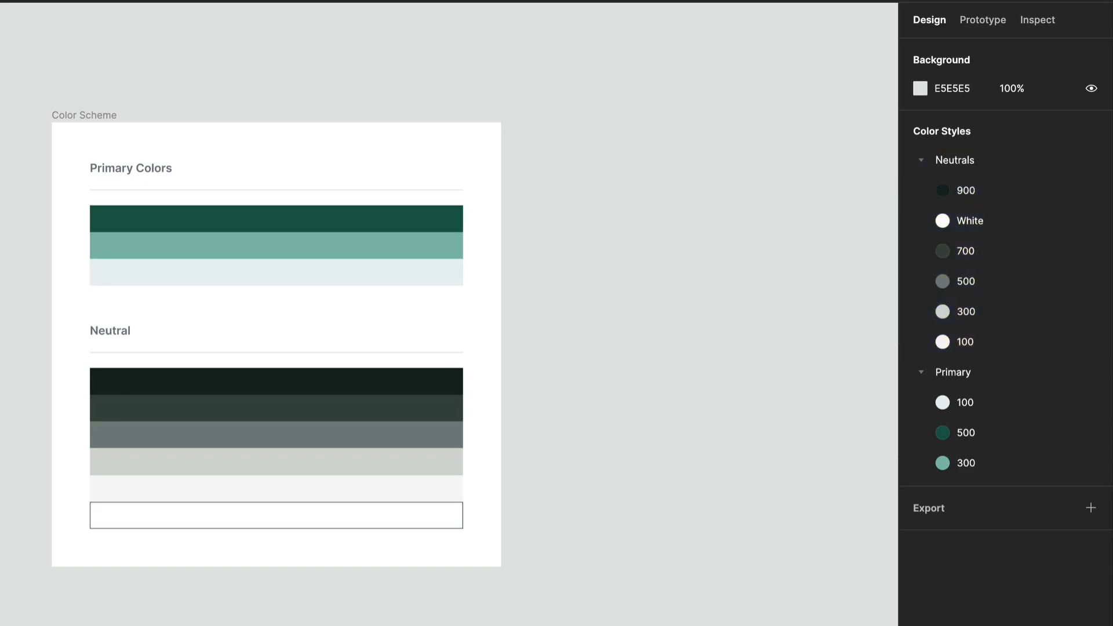
Move the White style to the end of the Neutrals folder.
drag(1001, 215, 1010, 351)
click(732, 459)
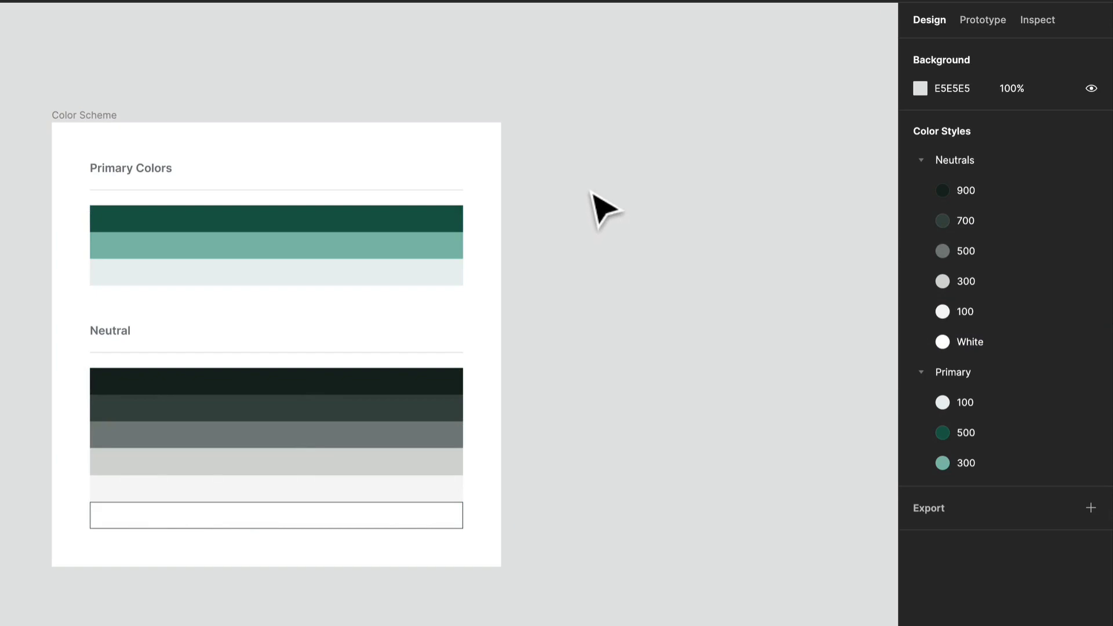
Export all styles with the Style Manager plugin as a new collection named Monochromatic Color Palette.
right_click(606, 181)
mouse_move(676, 320)
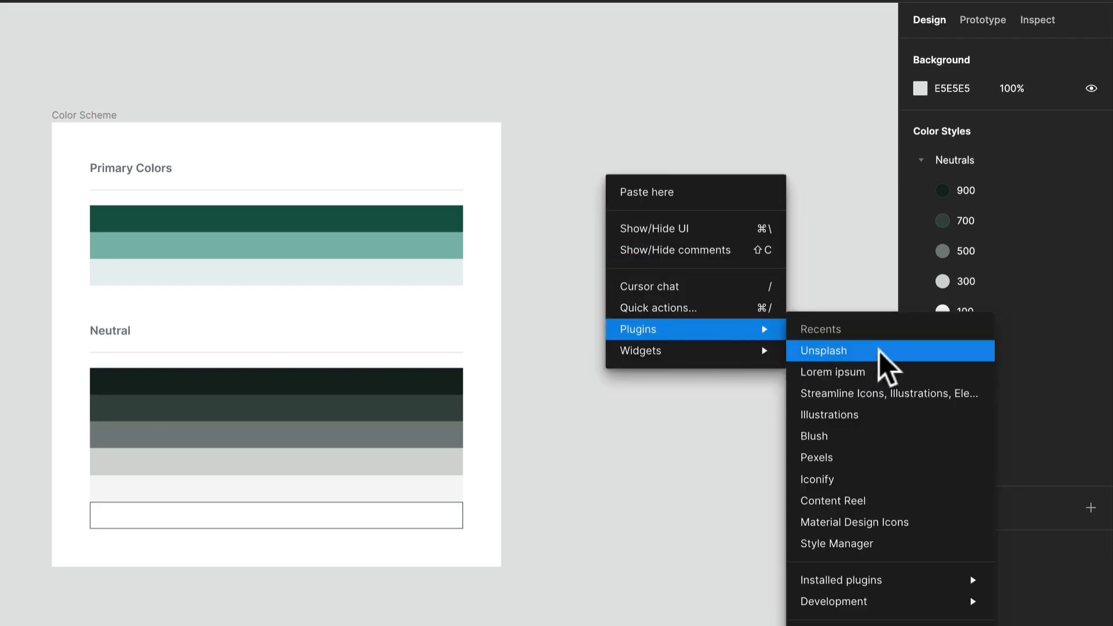
click(889, 543)
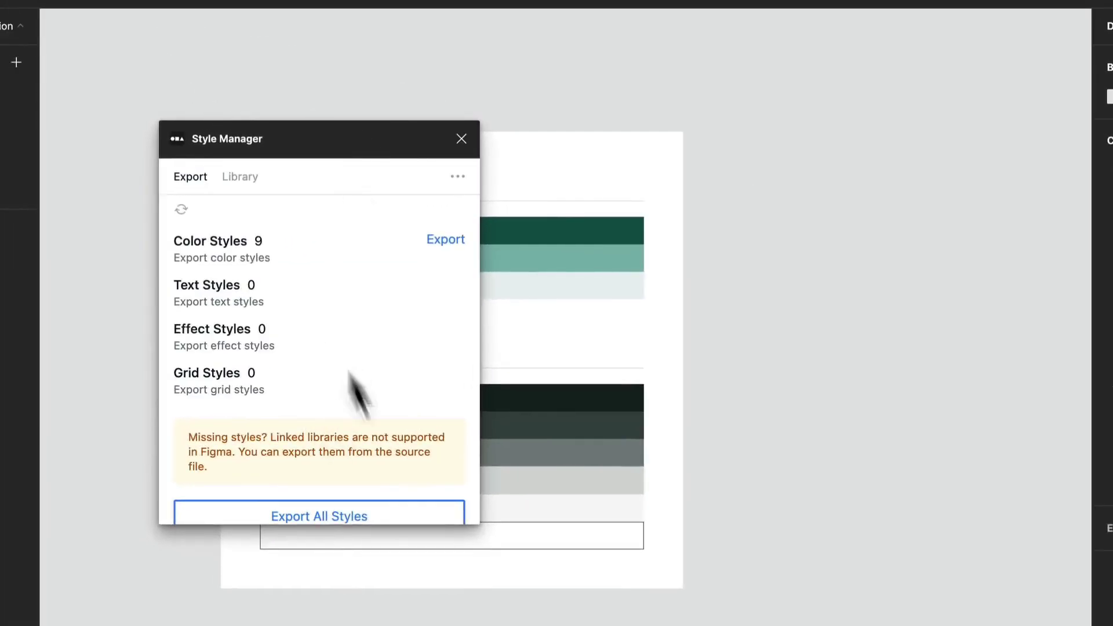
click(429, 513)
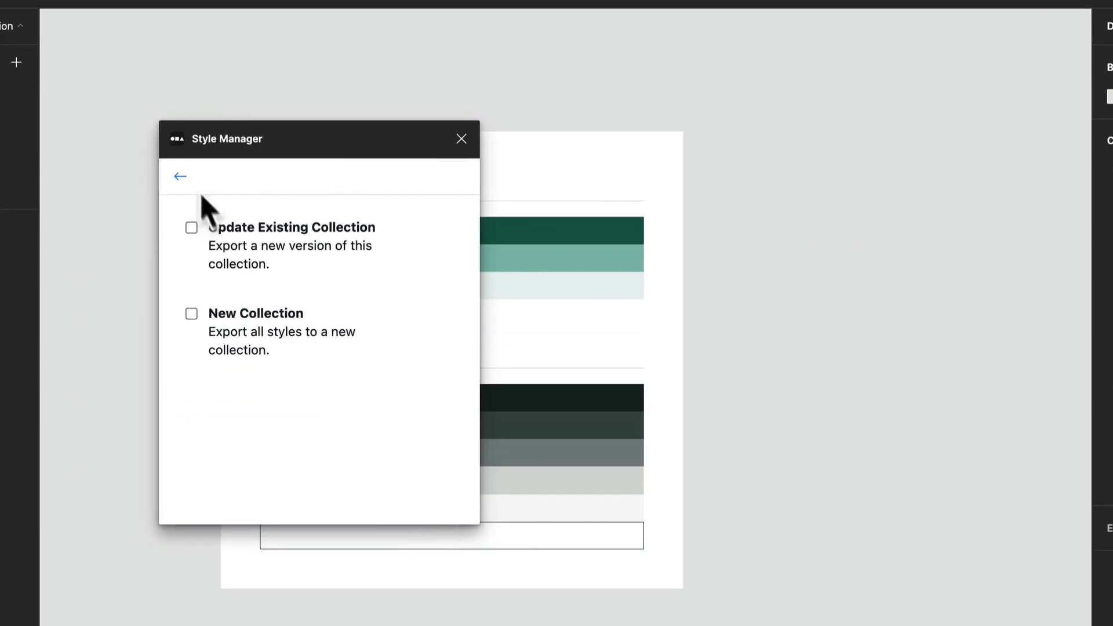
click(191, 315)
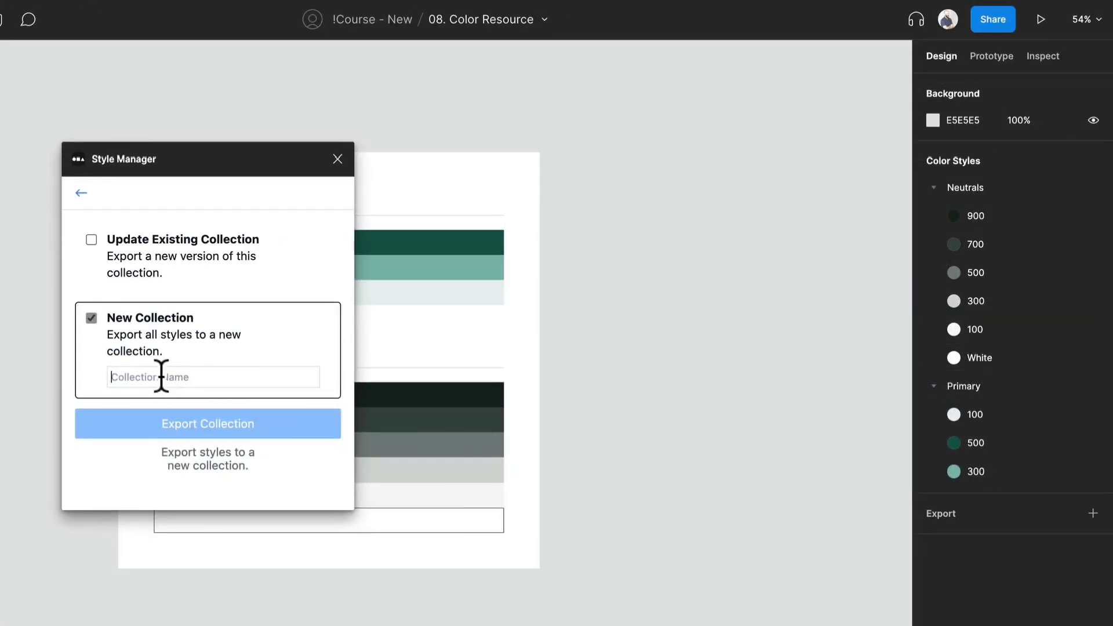
text(Monochromatic Color Palette)
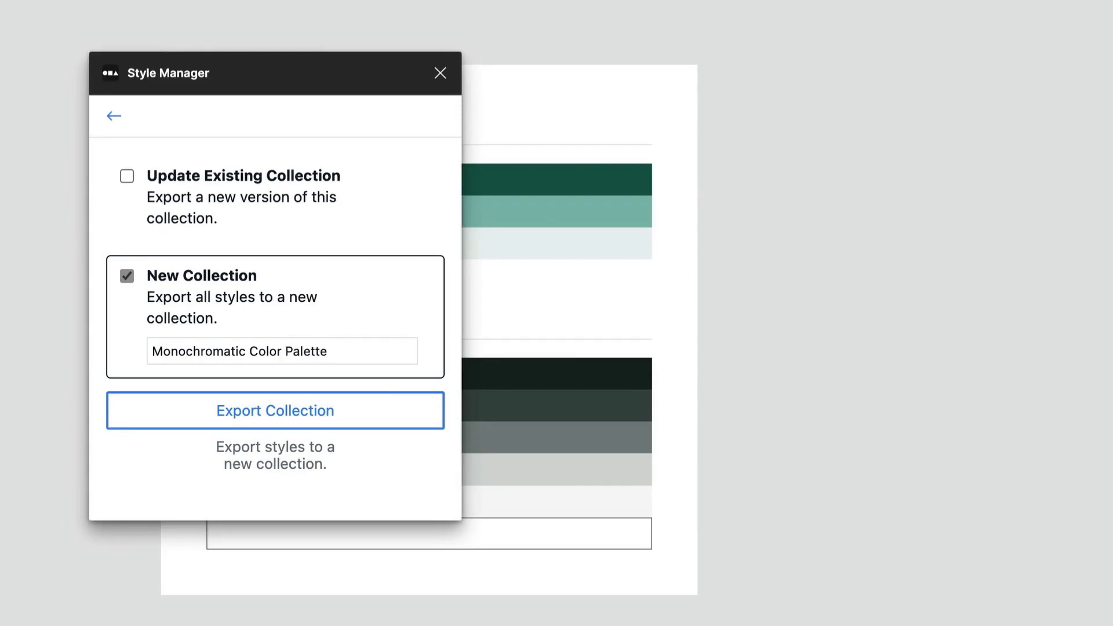
click(220, 401)
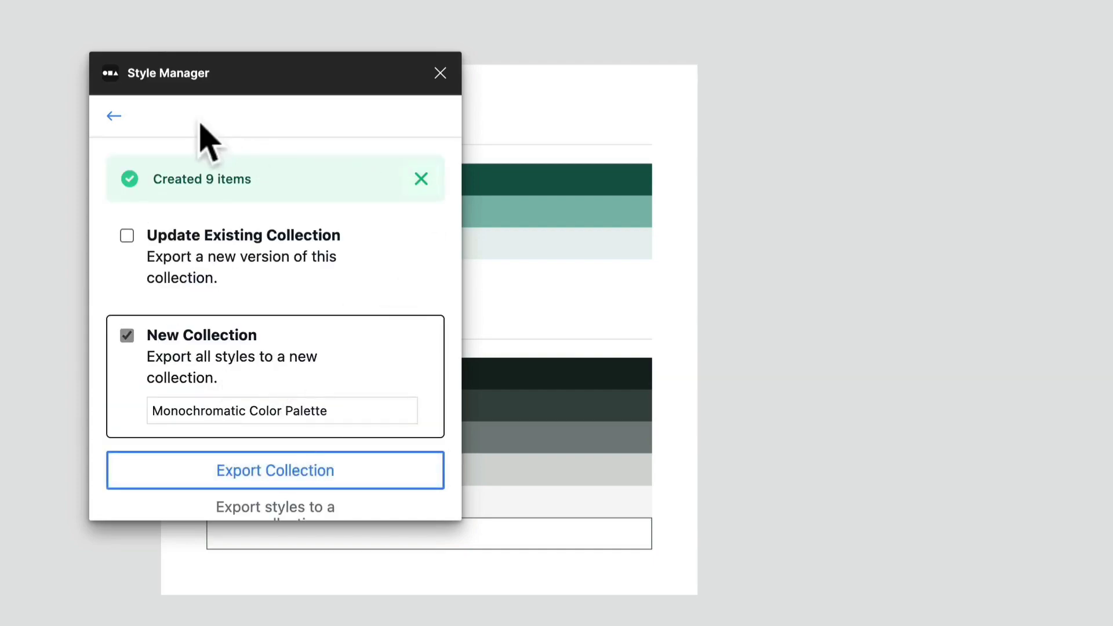
Check the collections in the Style Manager library, then close the plugin.
click(113, 116)
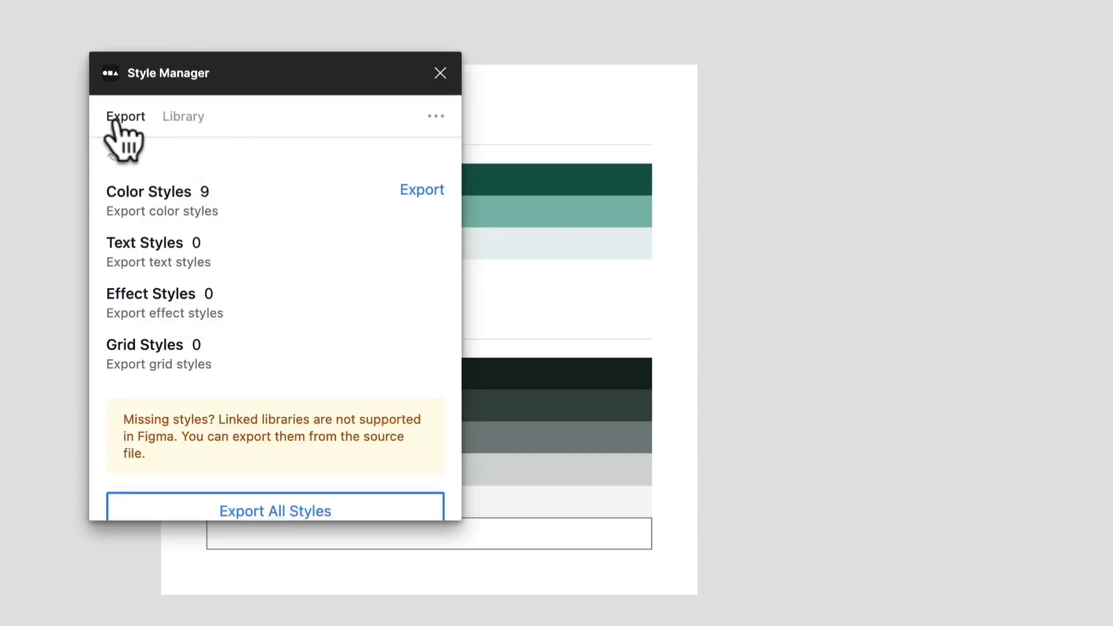
scroll(226, 336, down, 2)
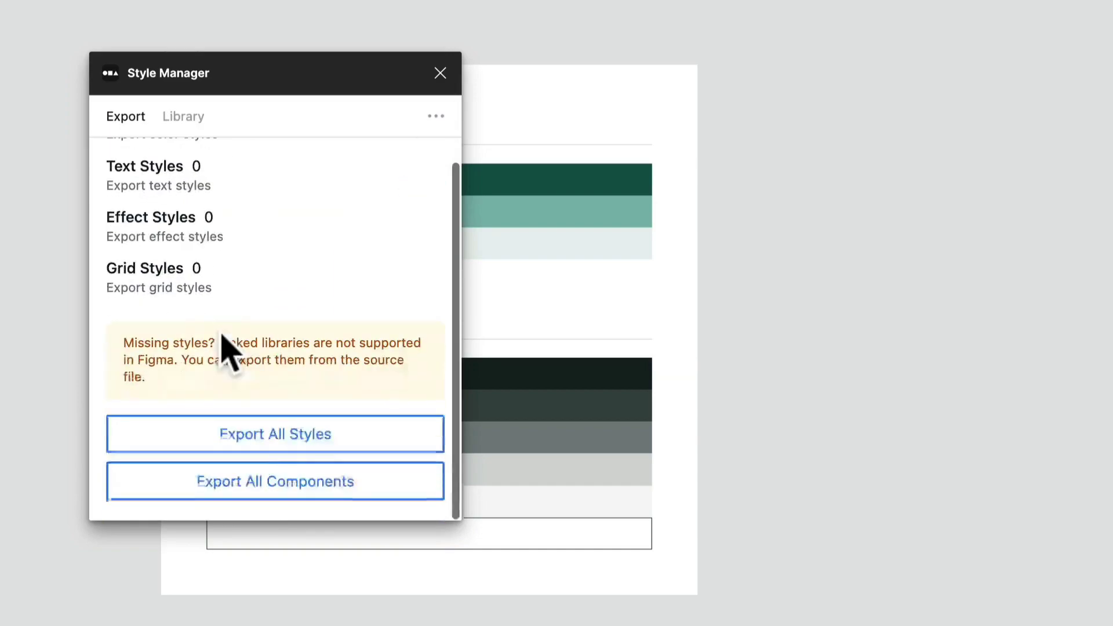
click(185, 117)
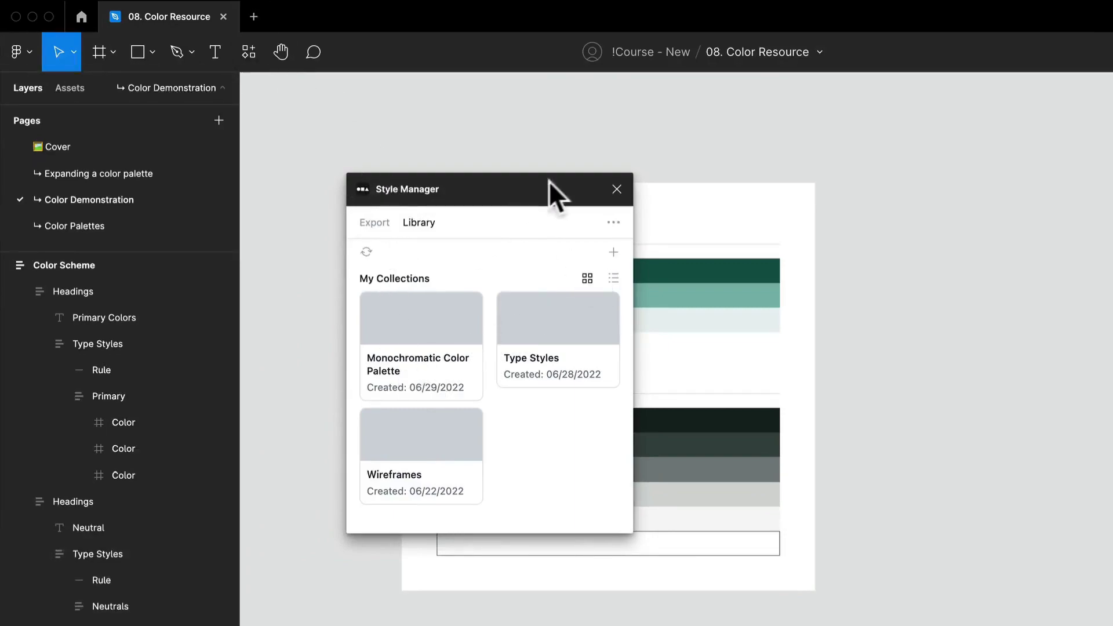
click(618, 188)
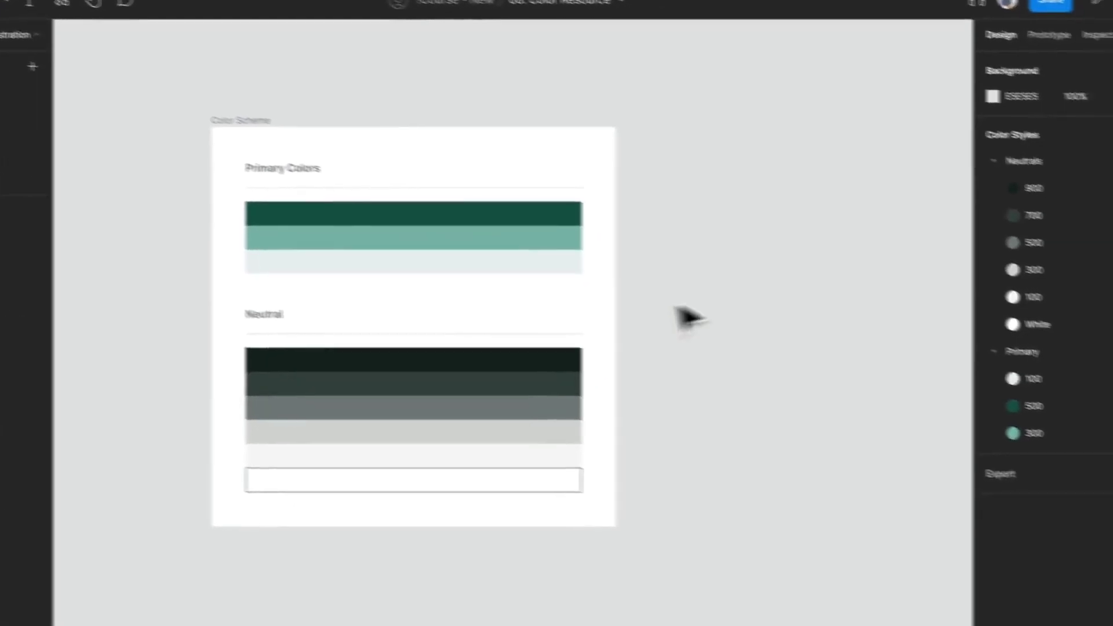
Draw a square rectangle about 318 × 318 beside the Color Scheme frame.
key(r)
drag(727, 145, 880, 273)
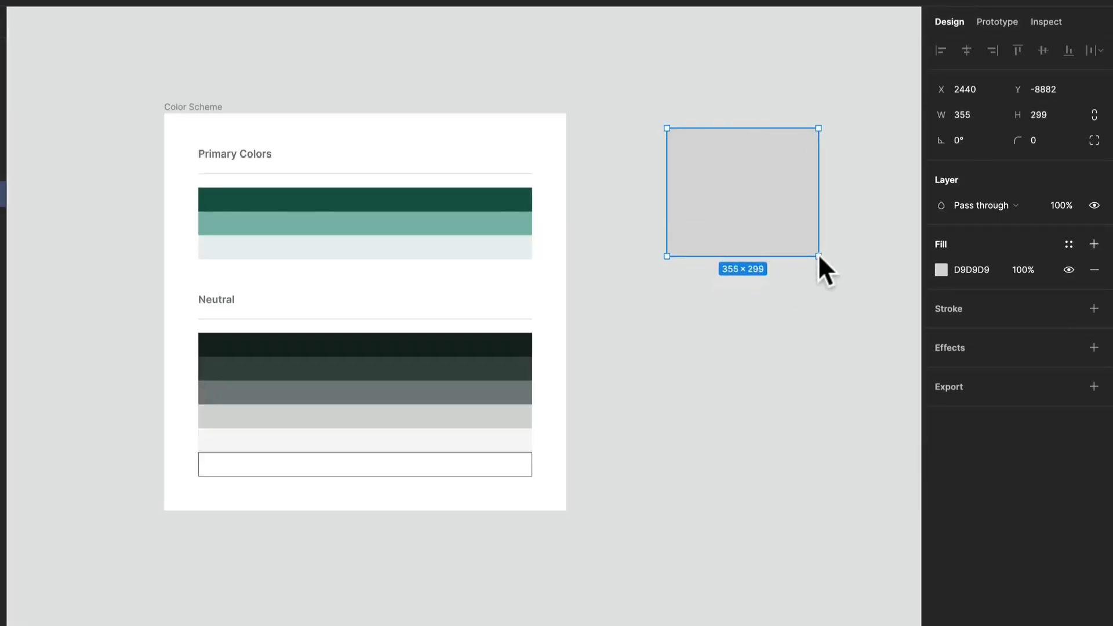
mouse_move(818, 255)
mouse_down()
mouse_move(840, 294)
mouse_move(803, 264)
mouse_up()
scroll(812, 336, right, 5)
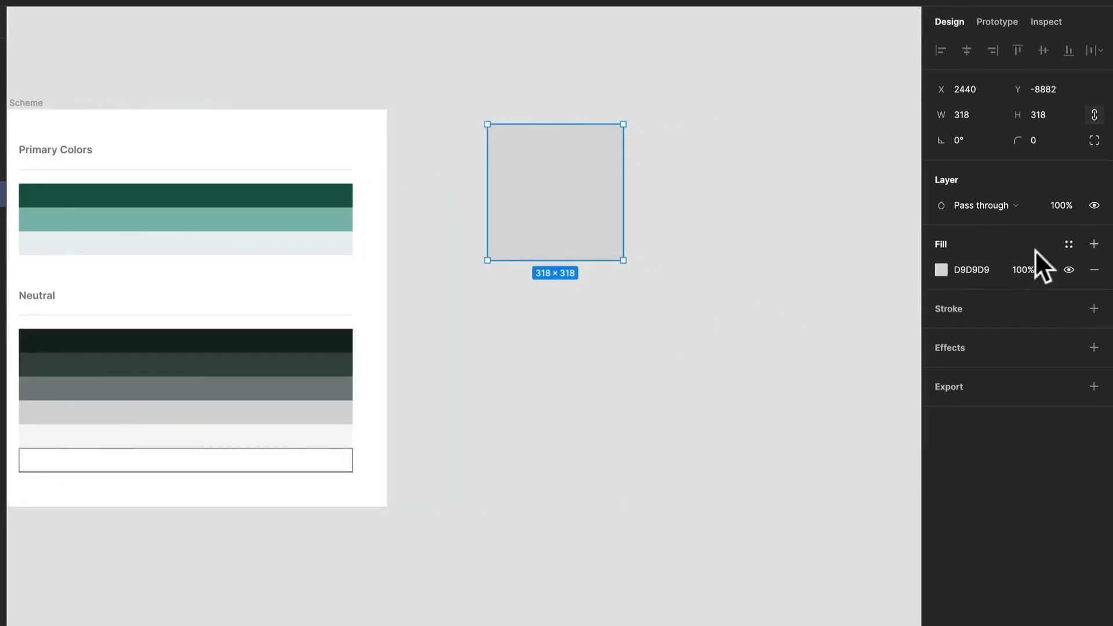
Apply the Neutrals/900 color style to the square, switching the style picker to grid view.
click(1068, 245)
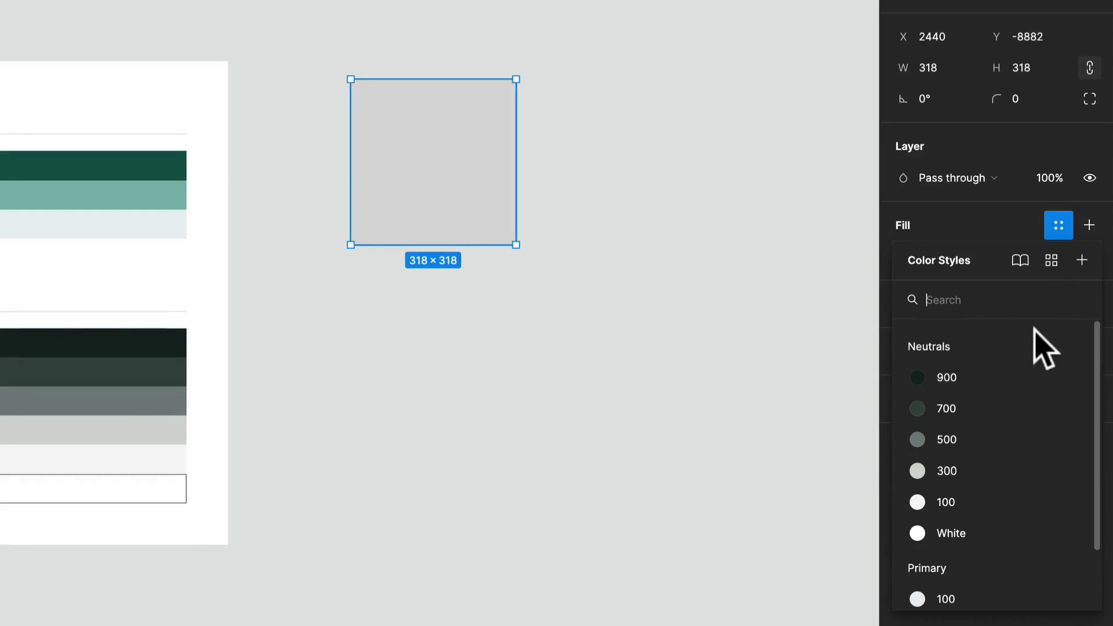
click(1059, 229)
click(1060, 229)
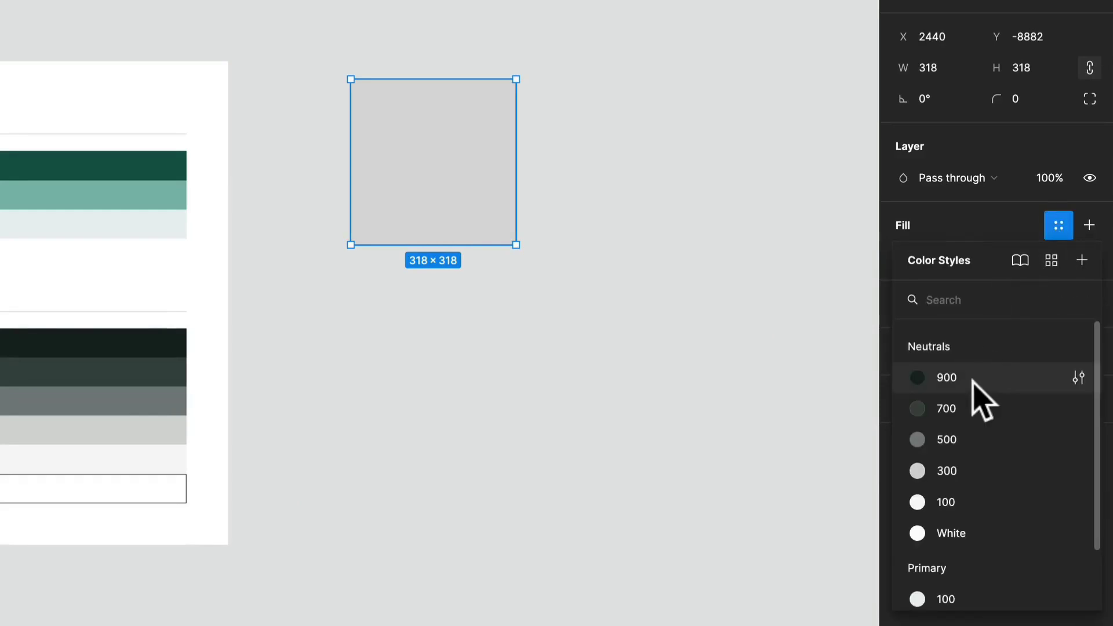
scroll(970, 380, down, 2)
scroll(970, 372, up, 2)
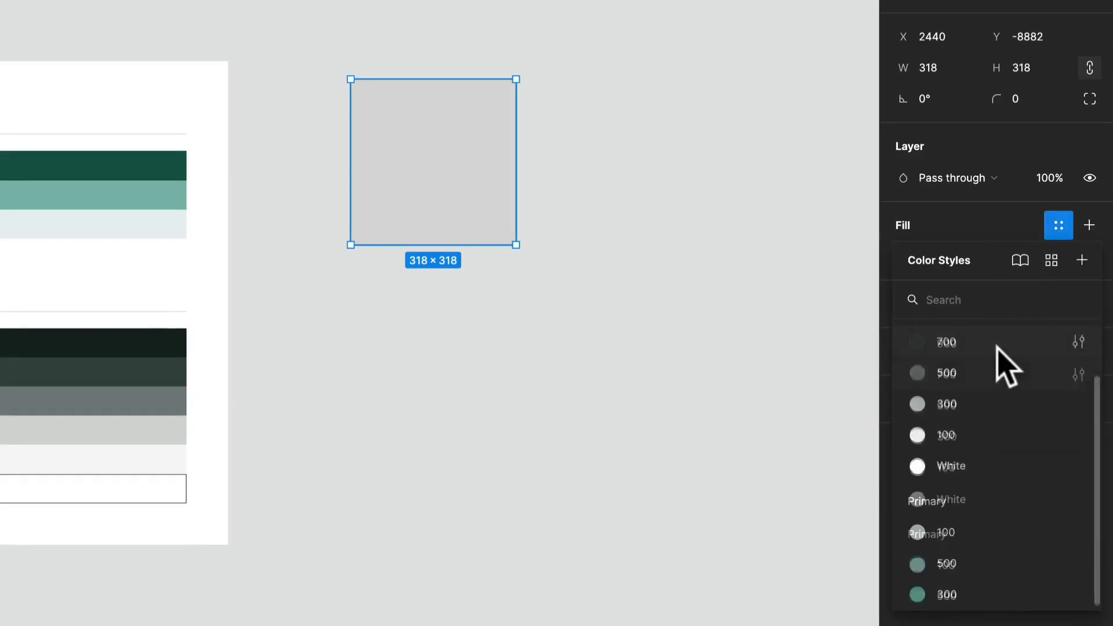
click(1052, 261)
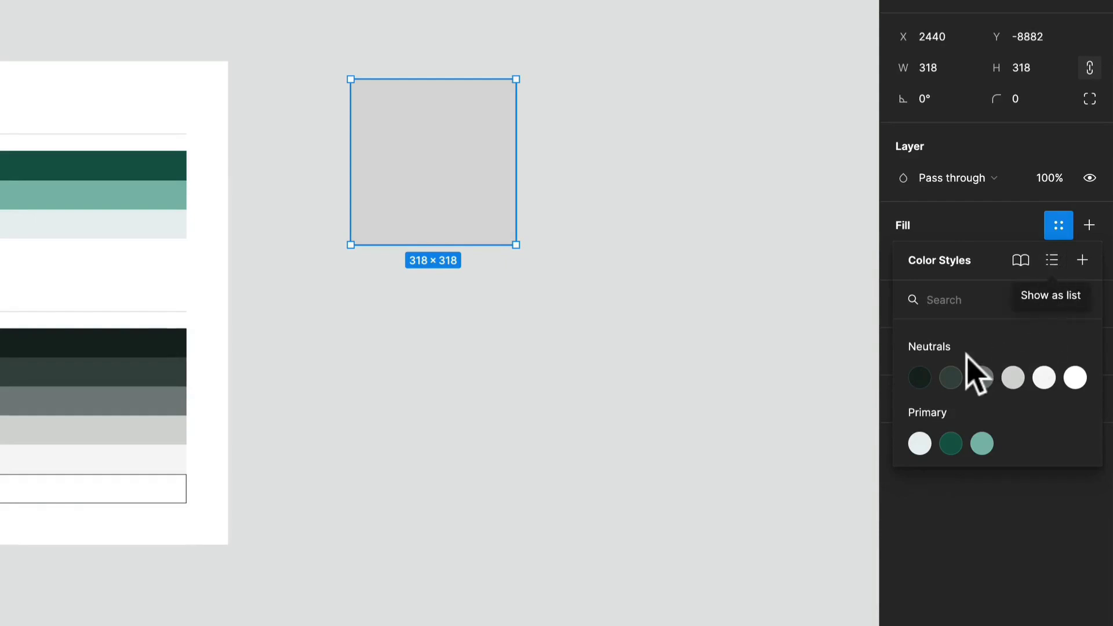
click(1052, 260)
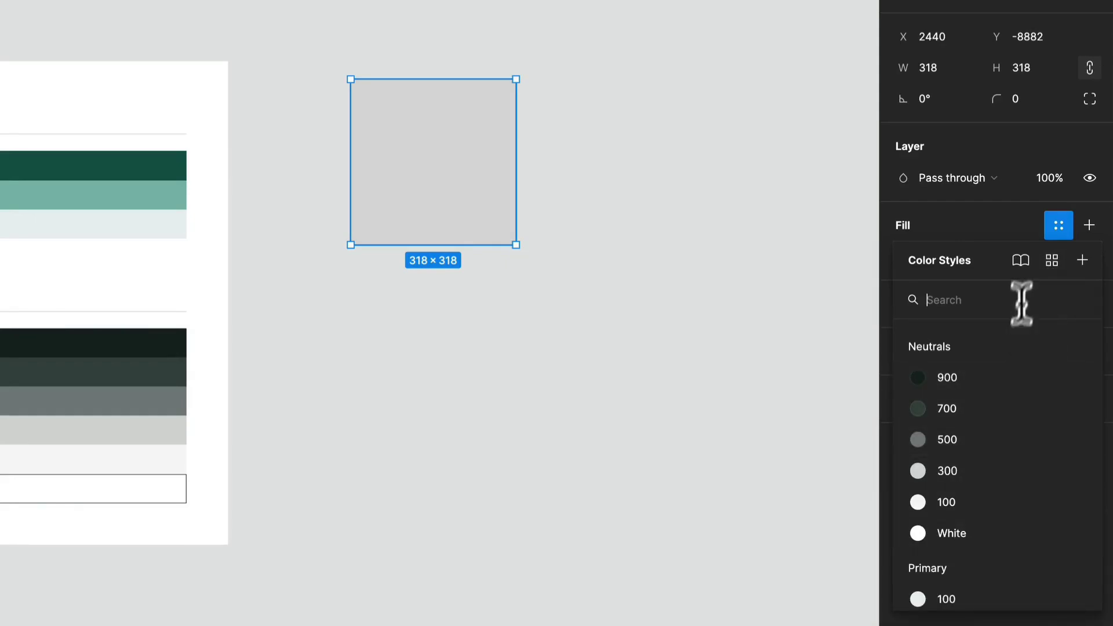
click(1051, 260)
click(919, 377)
Duplicate the square into a 2×2 grid, applying Primary/500, Primary/300 and Primary/100 to the copies, and select all four.
drag(385, 174, 637, 220)
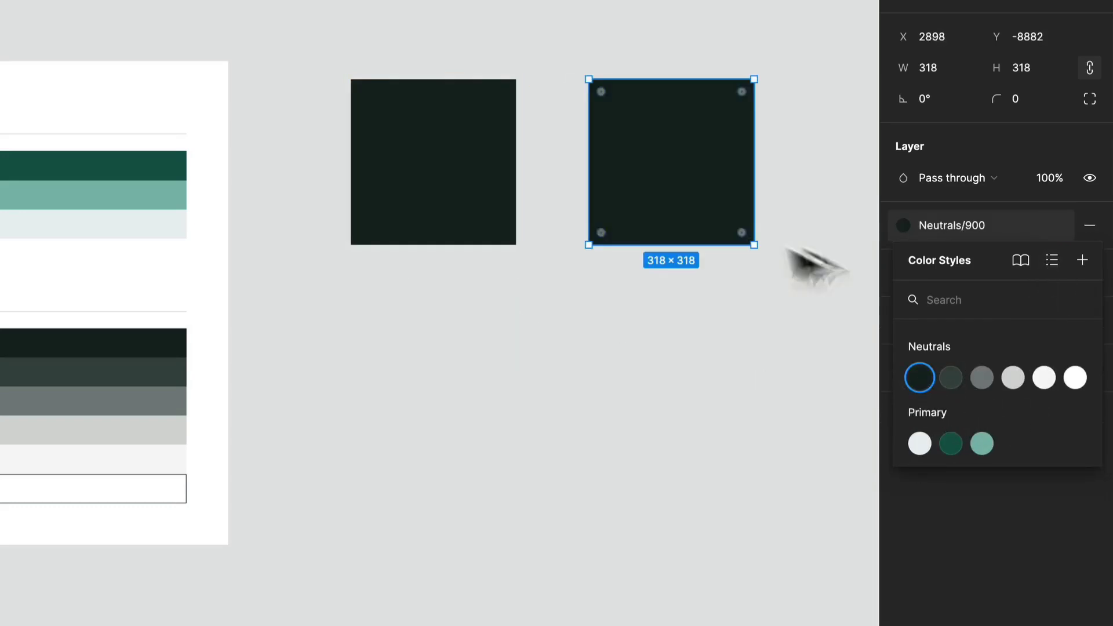
click(944, 450)
drag(655, 165, 654, 408)
click(981, 443)
drag(730, 472, 505, 473)
click(919, 444)
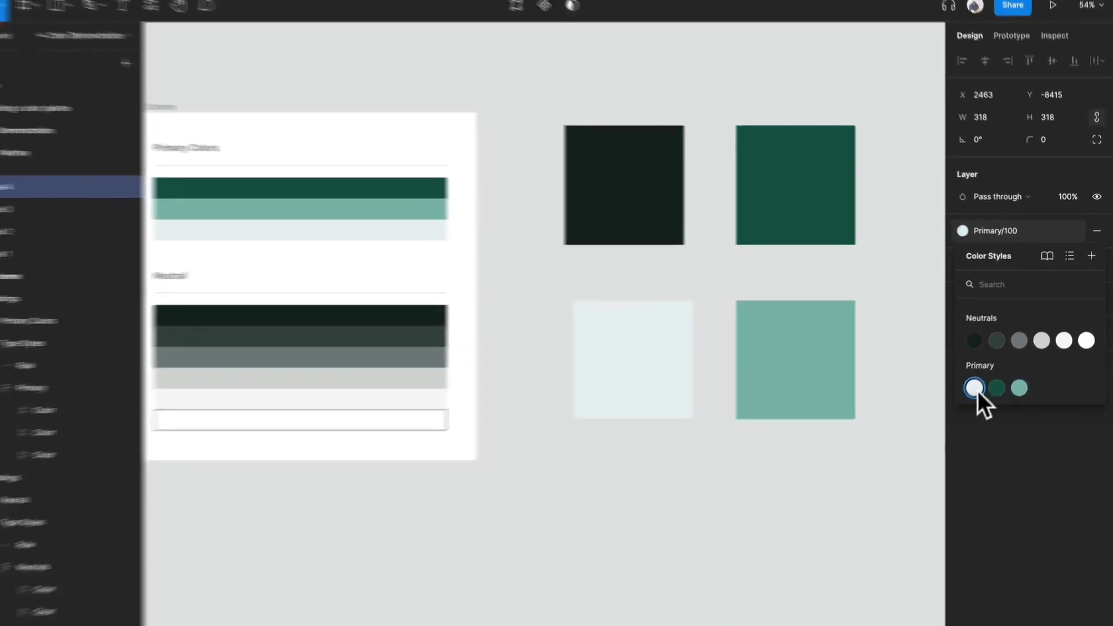
click(838, 510)
drag(844, 498, 664, 185)
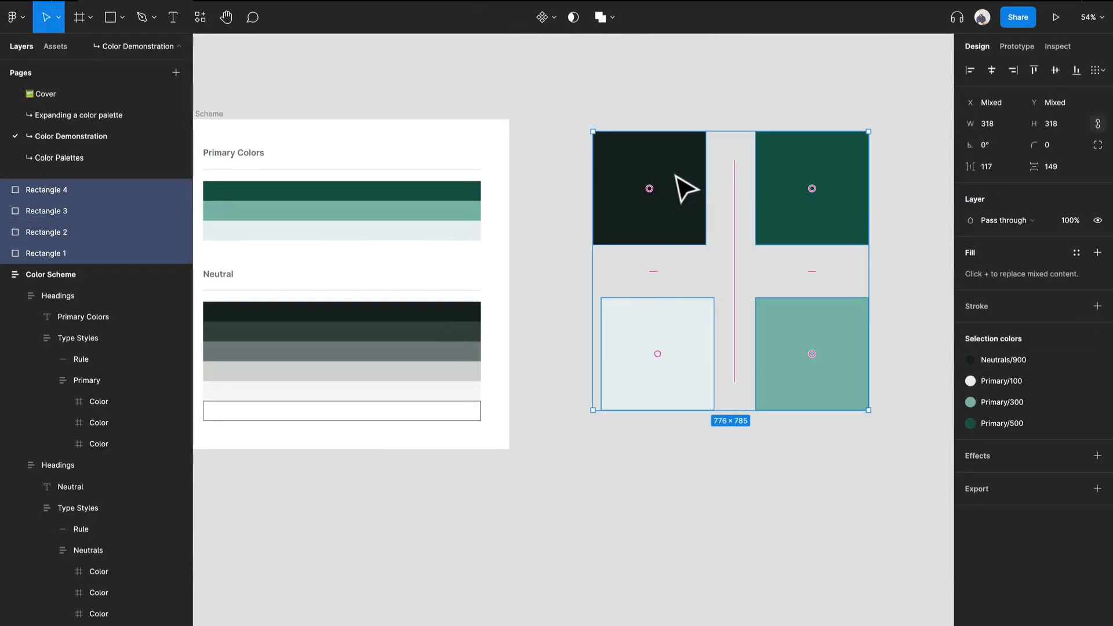